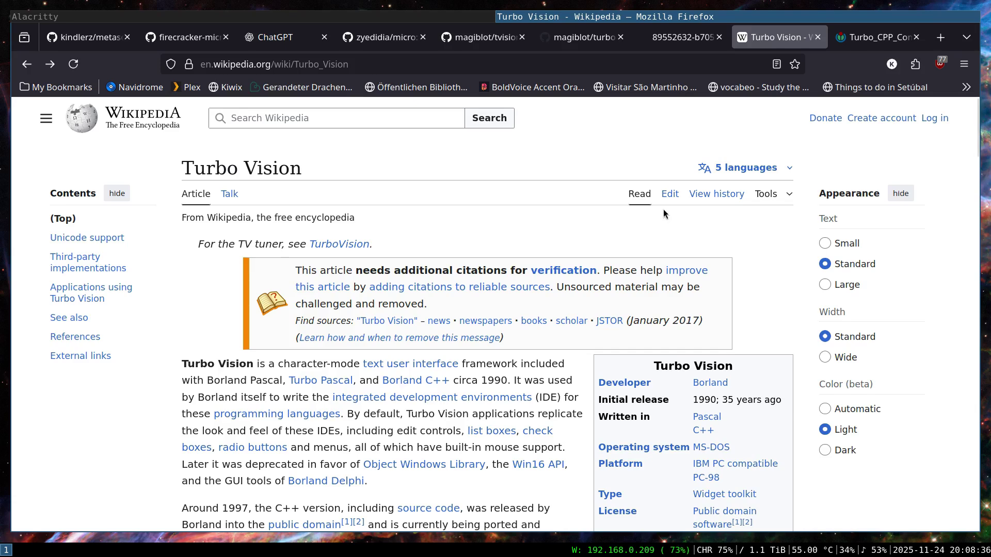
Step: Compare the Turbo C++ compiler screenshot with the README screenshot in the magiblot/tvision repository
key(ctrl+Tab)
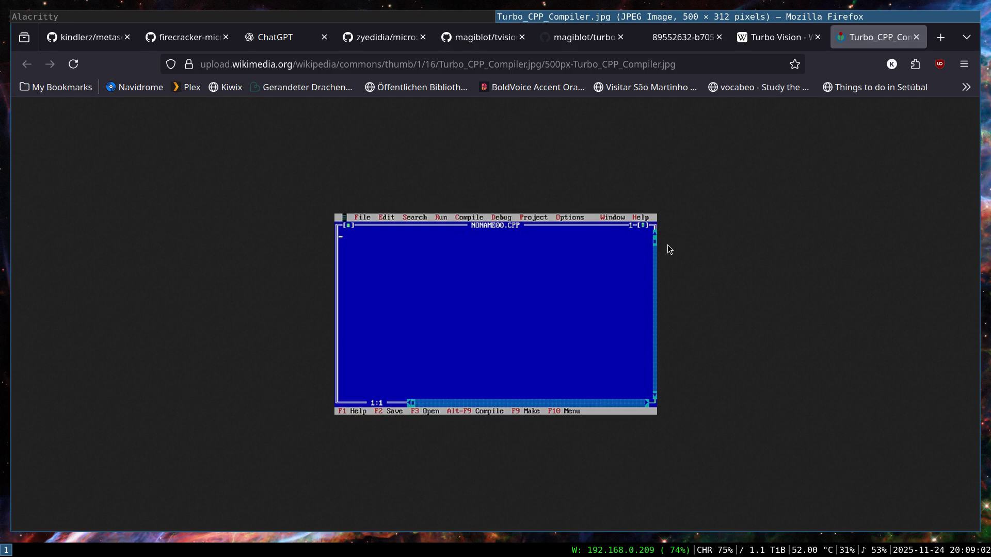
click(476, 41)
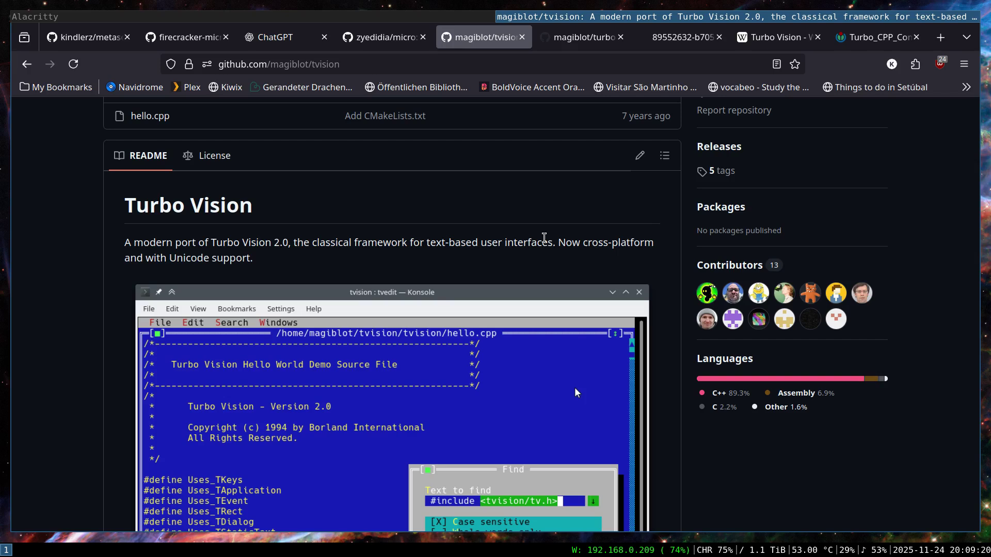
scroll(544, 238, down, 3)
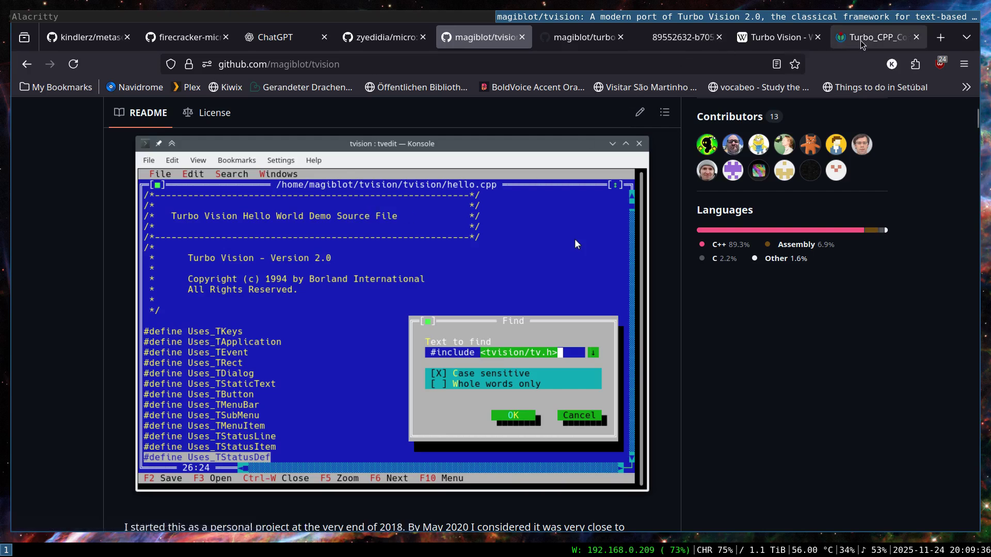
click(877, 37)
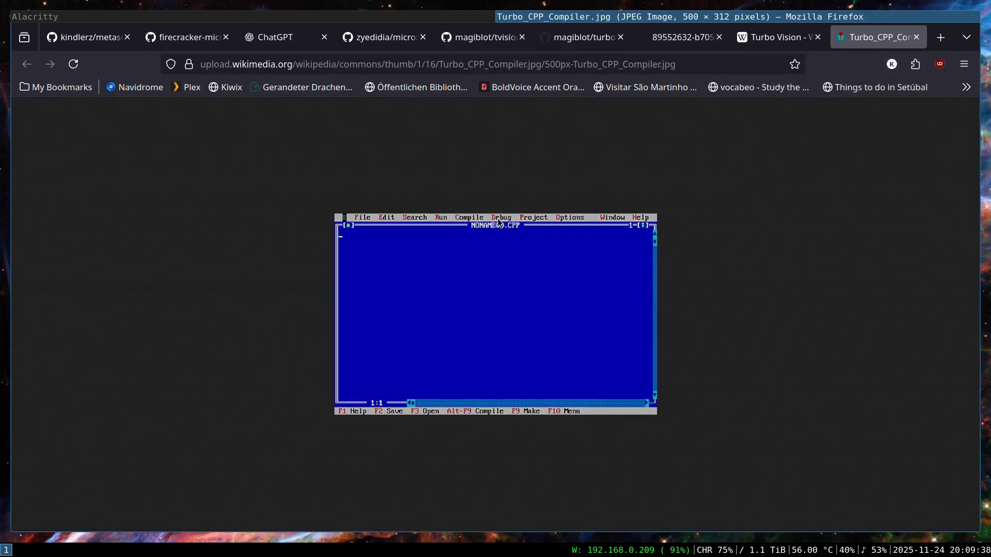
click(448, 40)
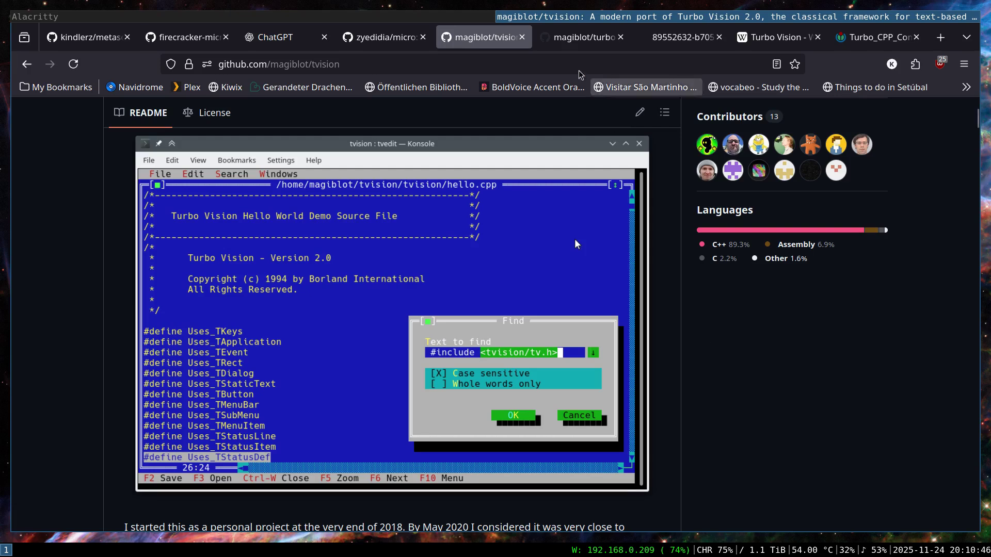
Step: Examine the magiblot/turbo repository's file list, README introduction and editor screenshot
click(573, 38)
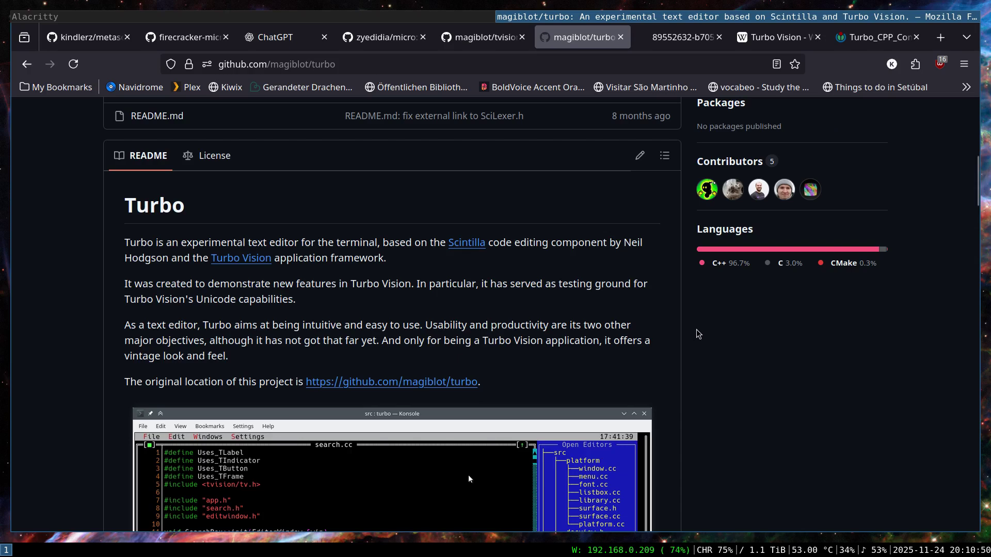
scroll(698, 334, up, 4)
scroll(698, 334, up, 4)
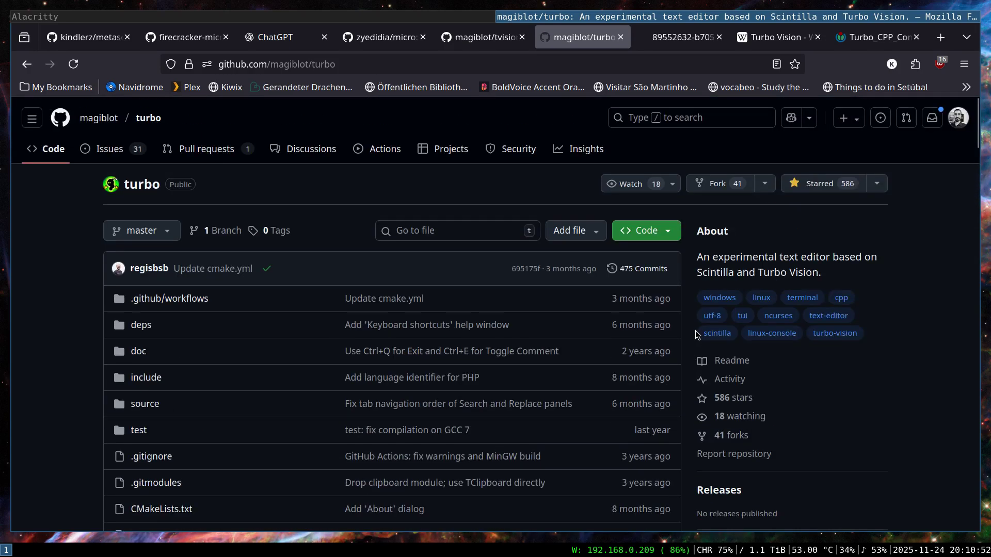
scroll(695, 334, down, 15)
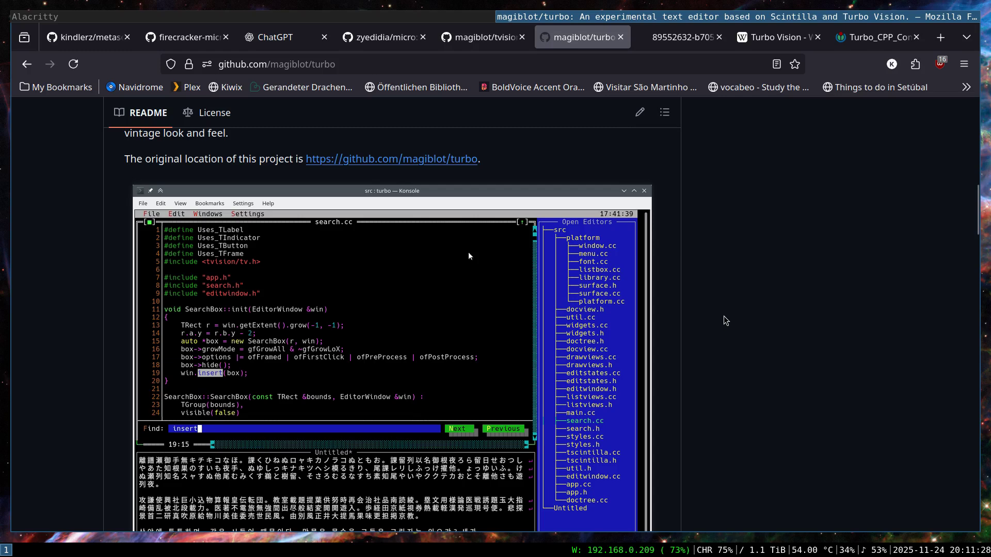
scroll(723, 316, up, 8)
scroll(723, 315, up, 5)
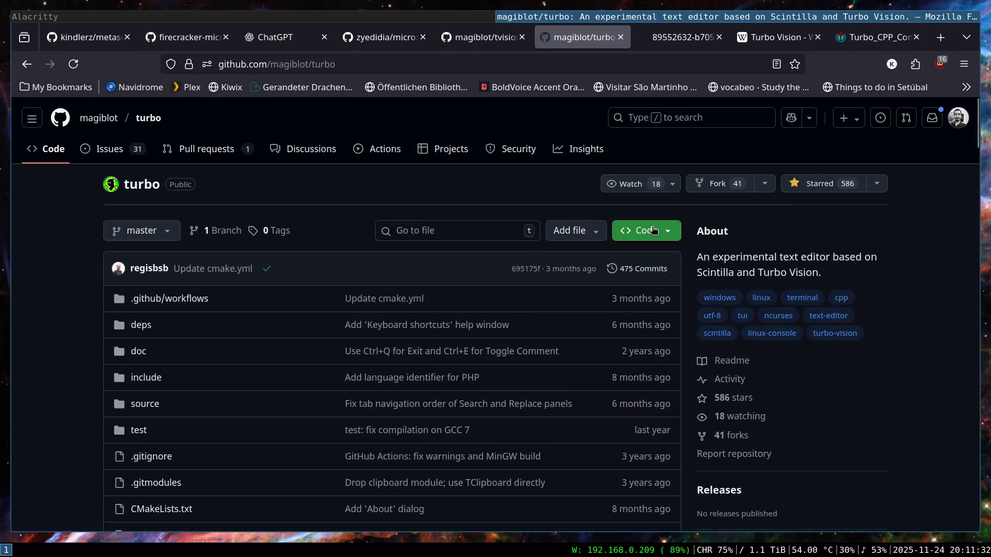
Step: Copy the HTTPS clone URL of the magiblot/turbo repository
click(654, 227)
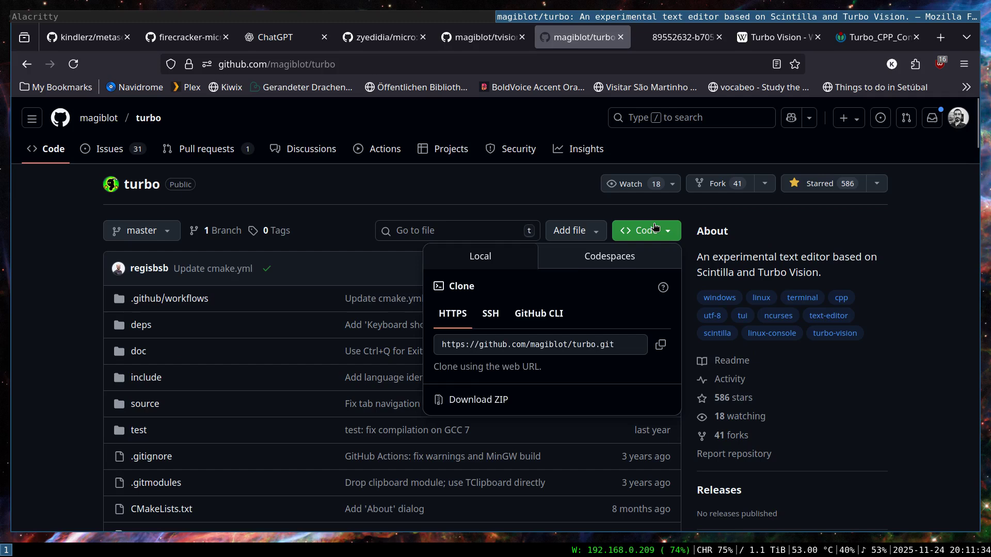
click(660, 344)
key(Escape)
Step: Switch to the Alacritty terminal and write the command "doas pkg_add git cmake libmagic xsel xclip" without running it
key(super+Left)
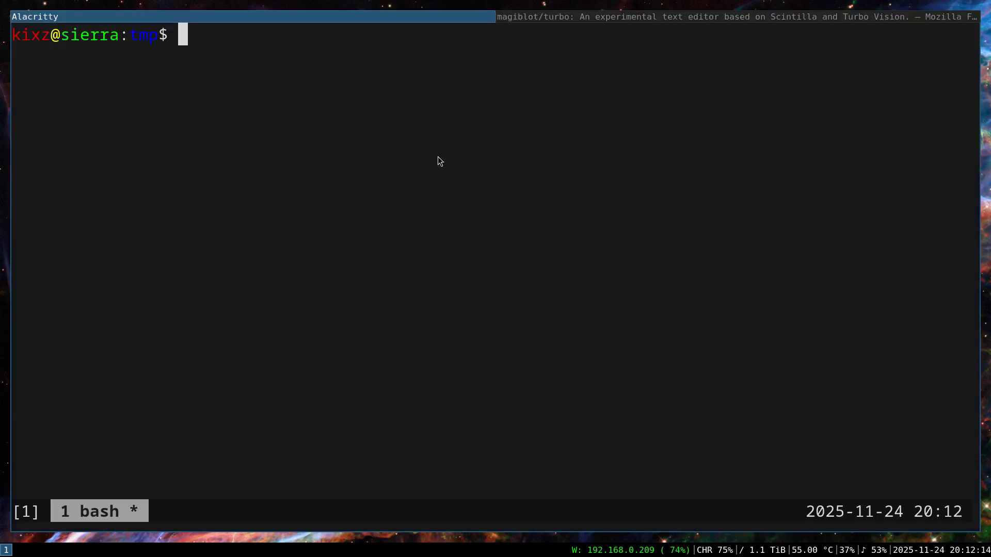
text(doas )
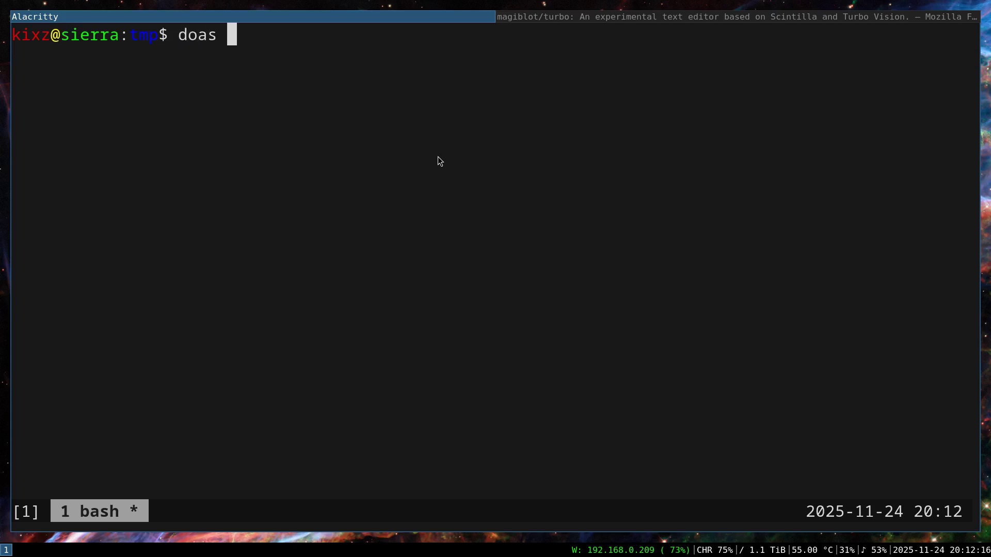
text(pkg_add )
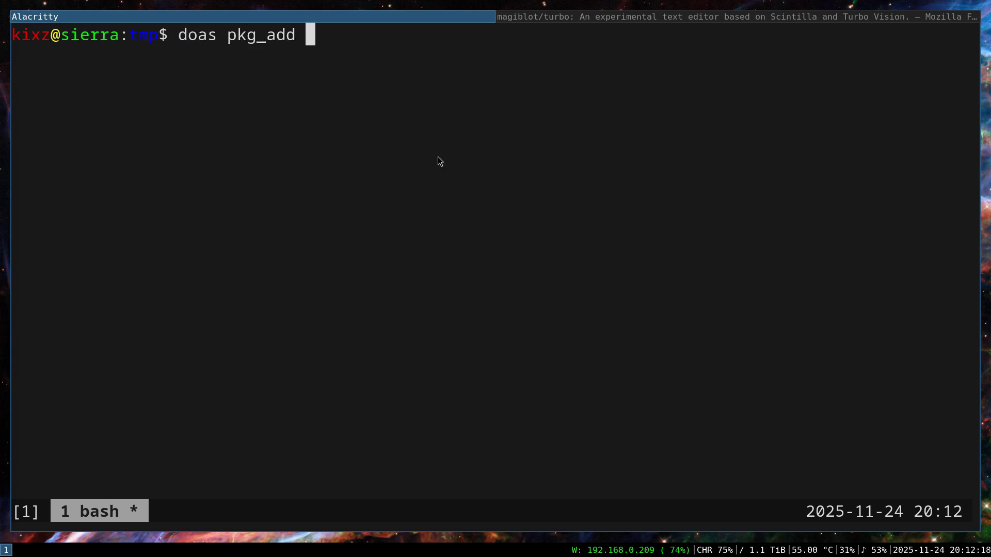
text(git )
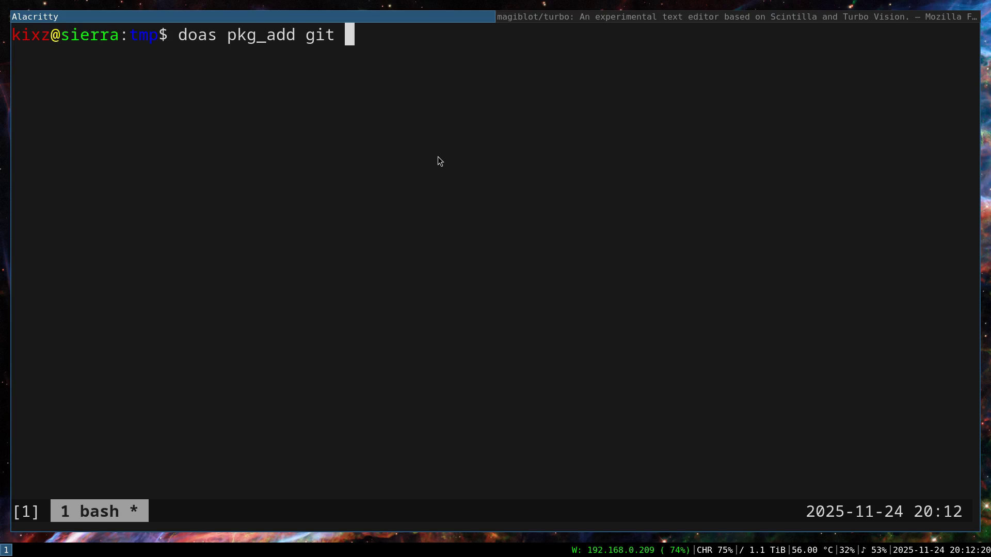
text(cmake )
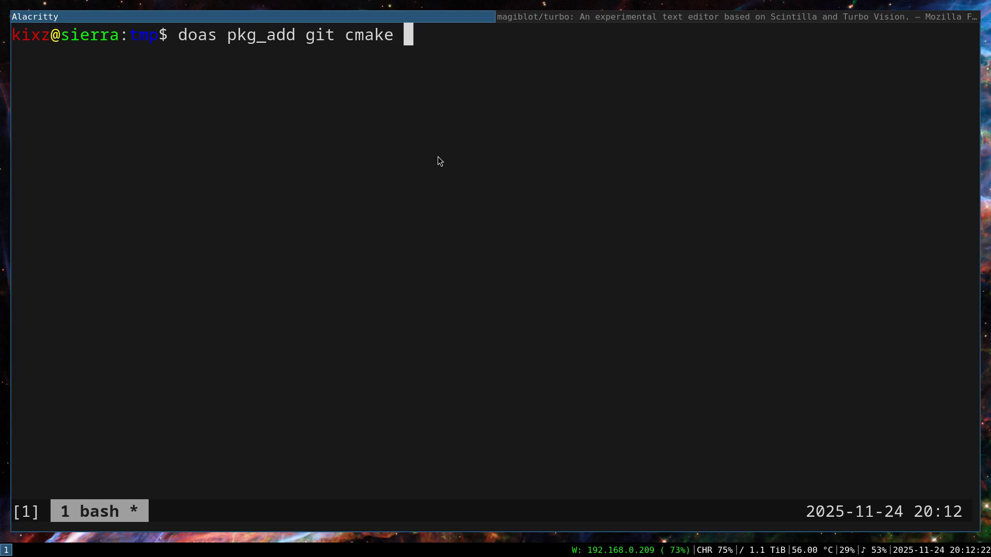
text(libmagic x)
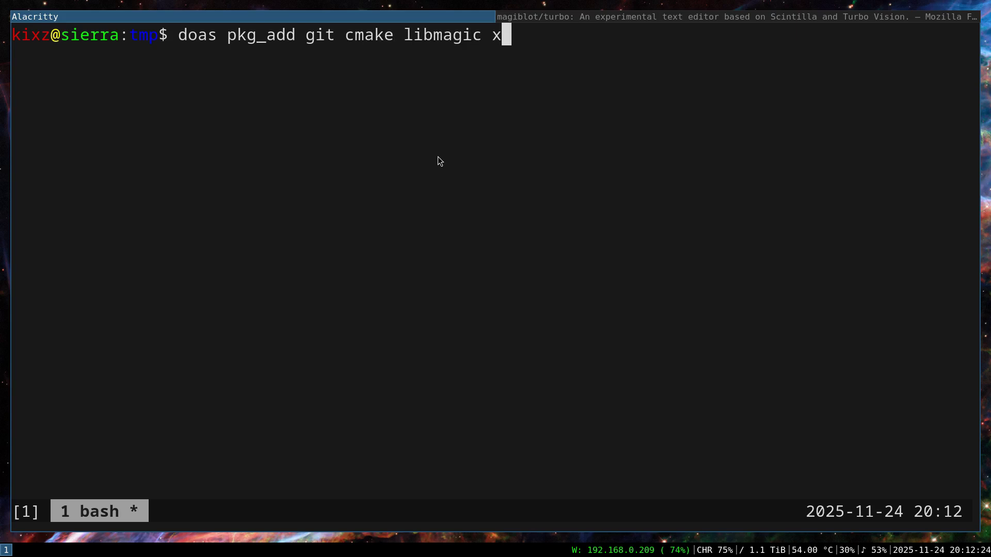
text(sel xclip)
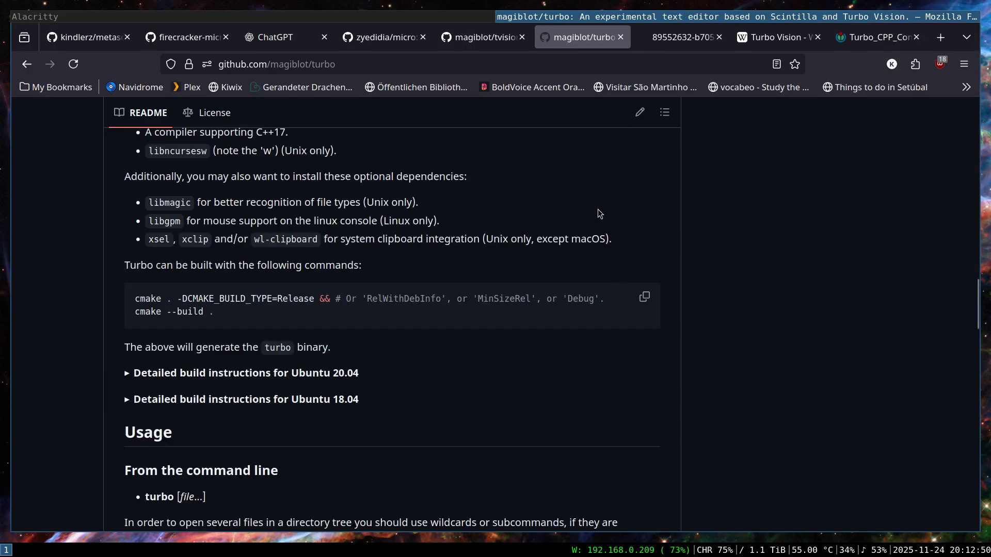
Step: Review the required and optional build dependencies in the turbo README in Firefox
scroll(599, 210, up, 3)
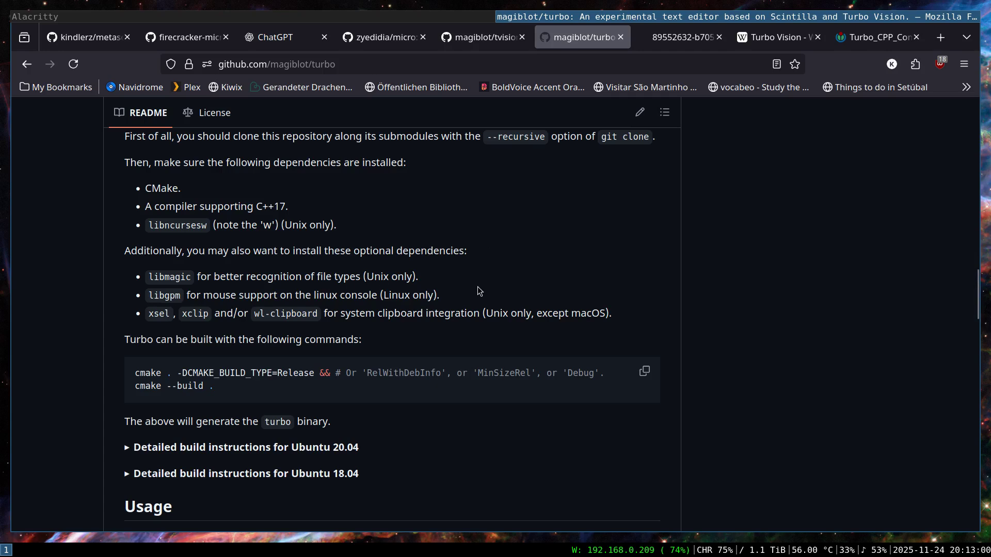
scroll(487, 286, up, 5)
scroll(487, 286, down, 5)
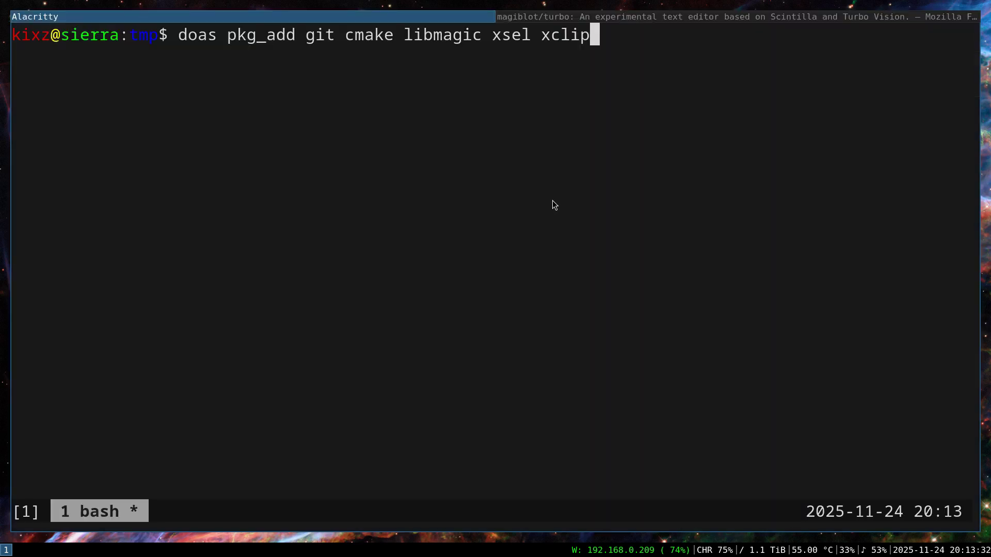
Step: Return to the top of the turbo repository page in Firefox and copy its HTTPS clone URL
click(567, 15)
scroll(603, 225, up, 8)
scroll(603, 225, up, 10)
click(665, 233)
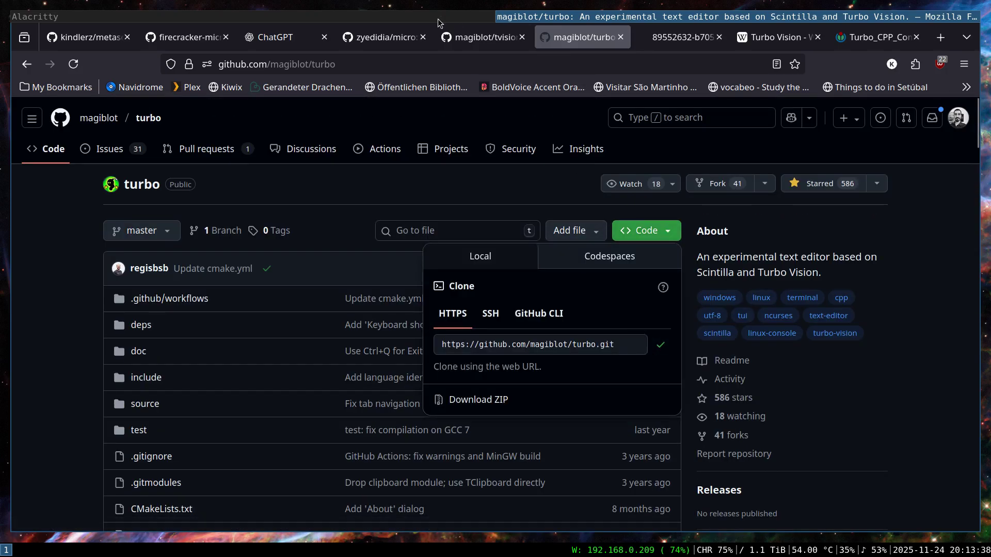
click(417, 17)
key(ctrl+u)
text(git clone --re)
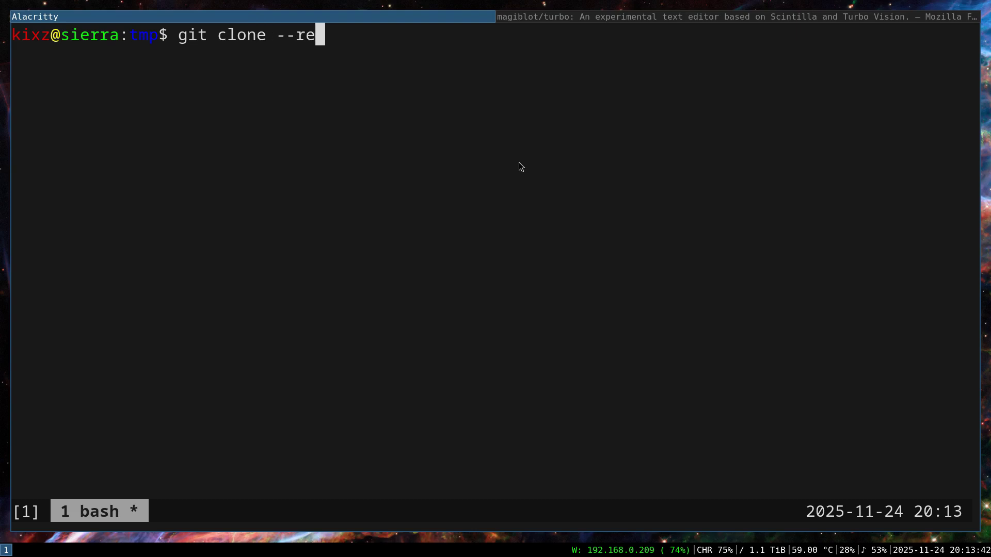
text(cursive)
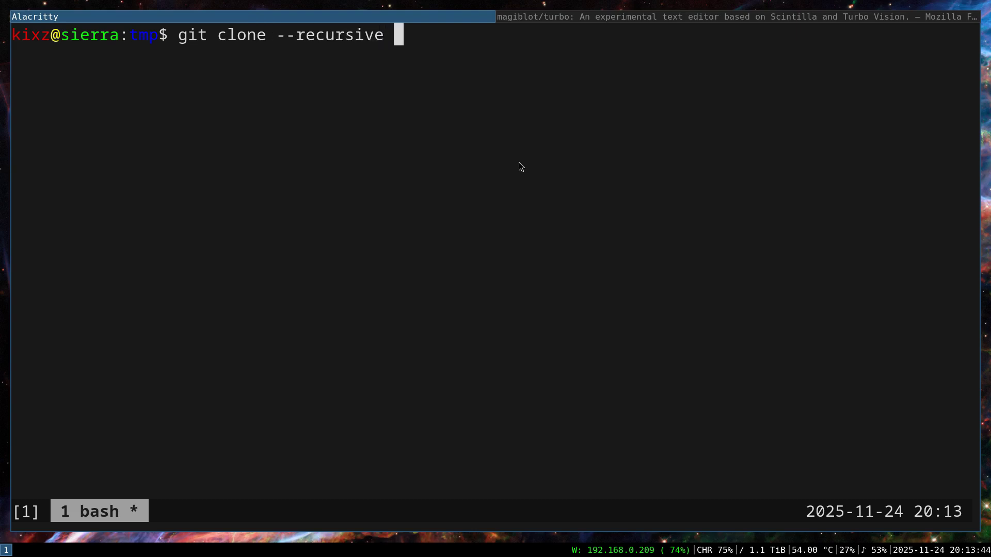
key(ctrl+shift+v)
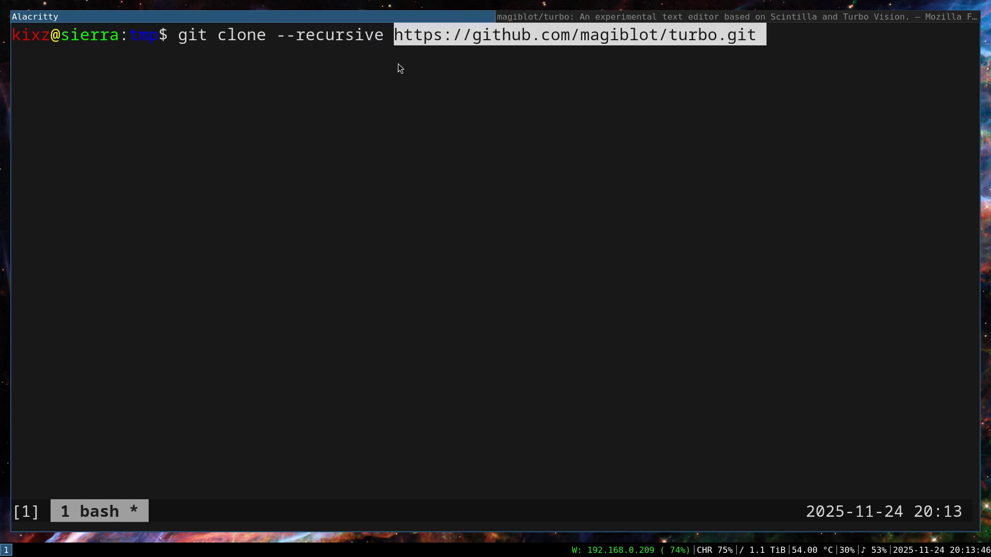
key(Return)
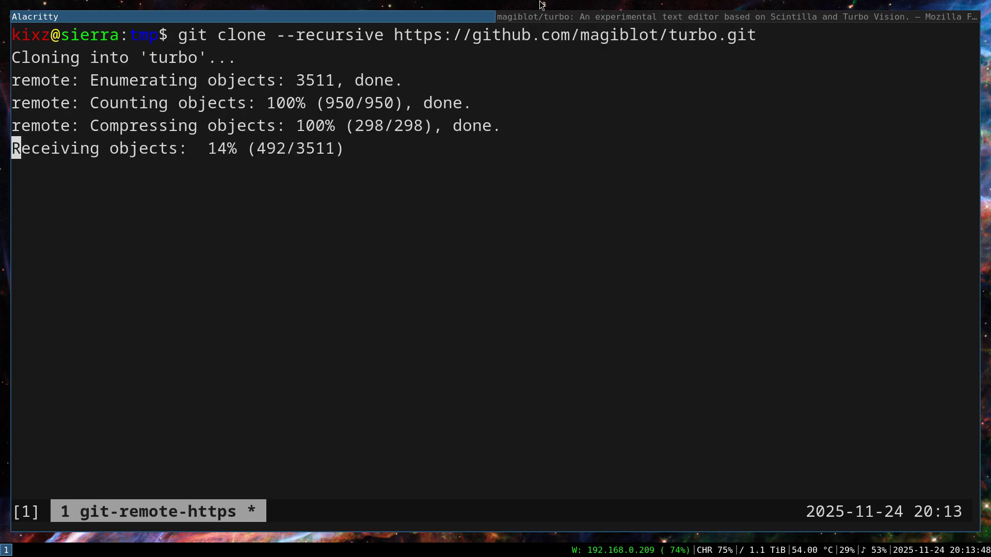
Step: Look into the deps folder of the turbo repository in Firefox, then return to the repository's main page
click(542, 17)
click(343, 210)
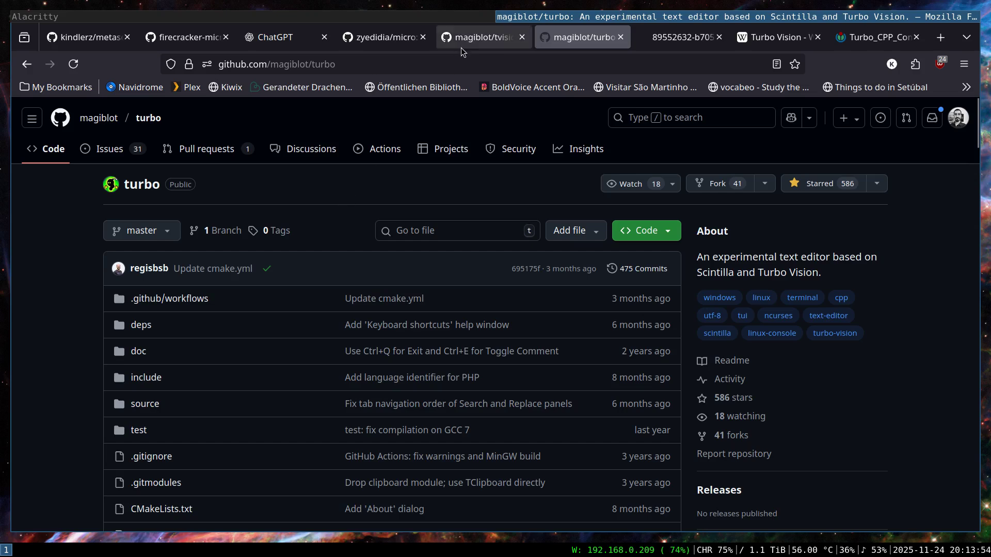
scroll(311, 190, down, 3)
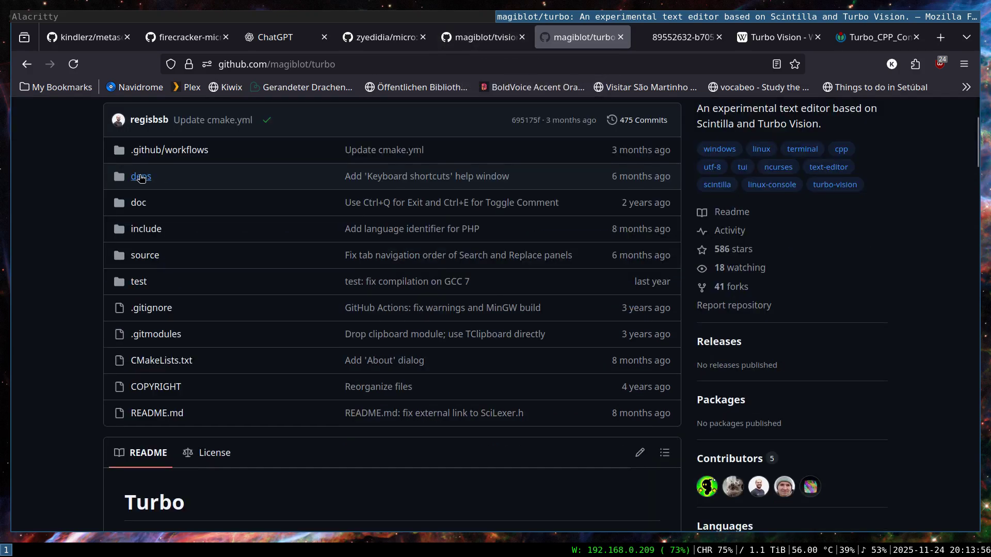
click(142, 176)
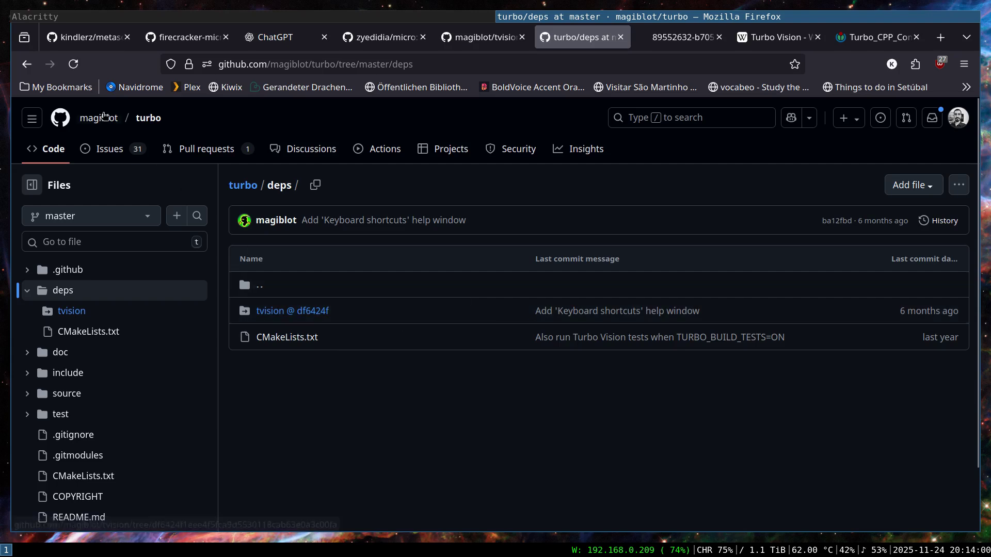
key(alt+Left)
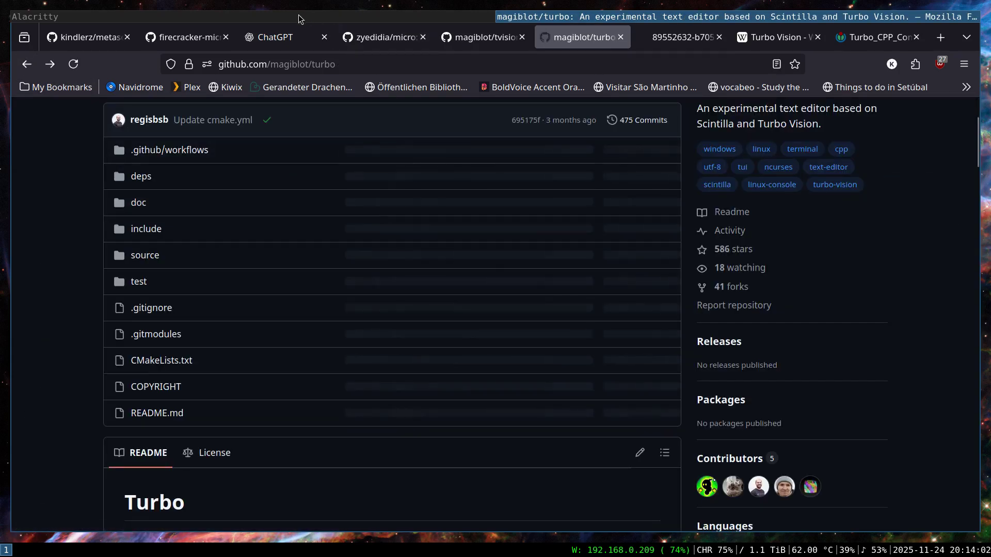
Step: Switch back to the terminal, clear its output and change into the turbo directory
key(super+Left)
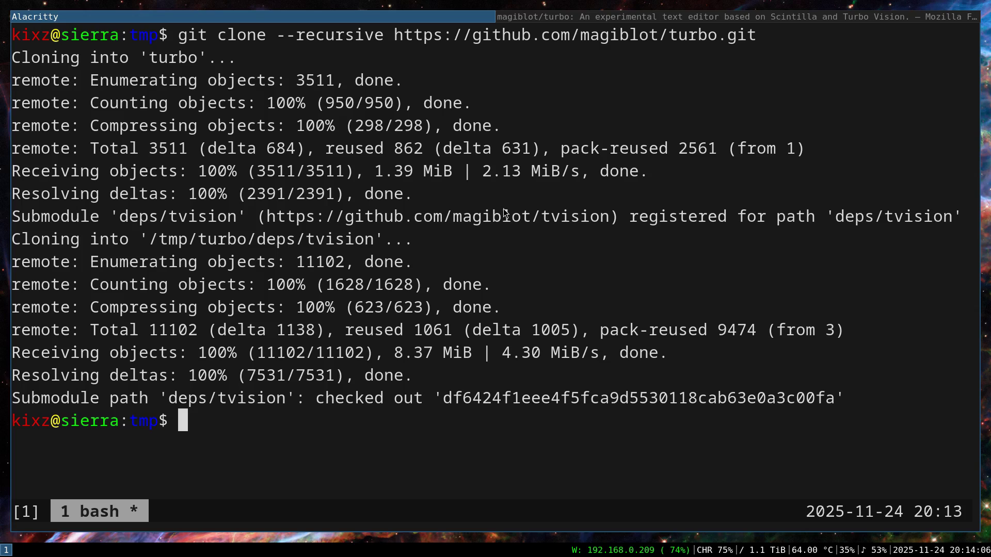
key(ctrl+l)
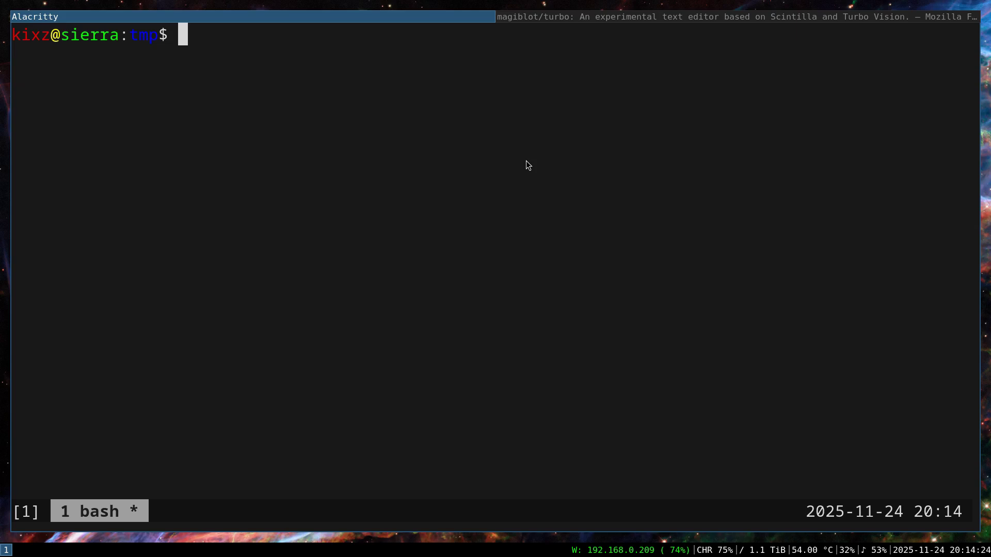
text(cd tur)
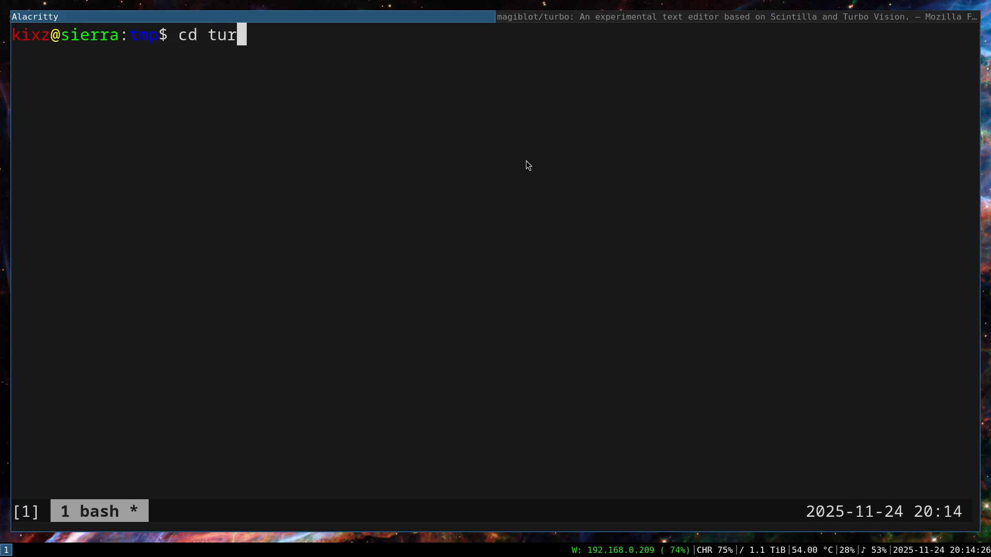
key(Tab)
key(Return)
Step: Copy "cmake . -DCMAKE_BUILD_TYPE=Release" from the README's build instructions in Firefox and paste it at the terminal prompt
click(586, 16)
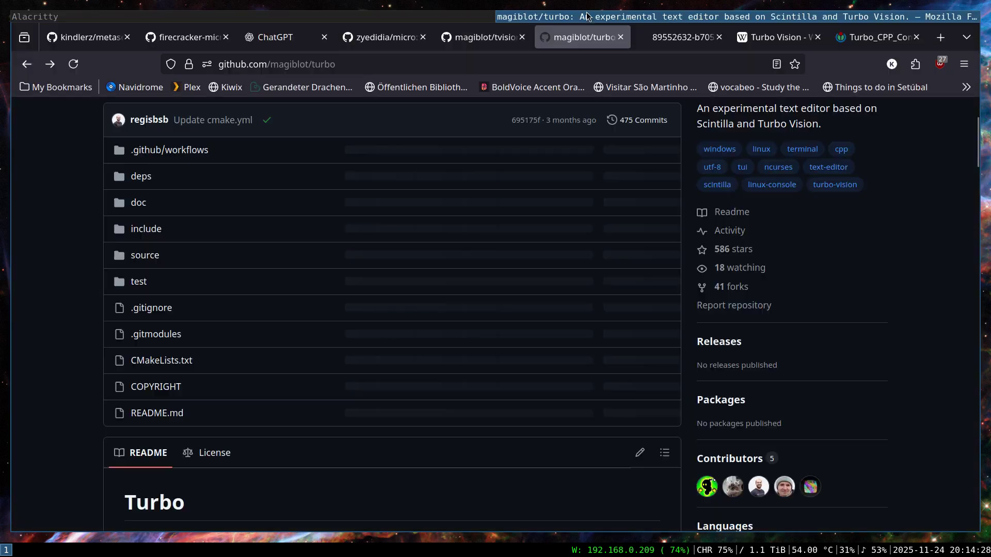
scroll(229, 211, down, 15)
scroll(230, 212, down, 7)
scroll(229, 216, up, 5)
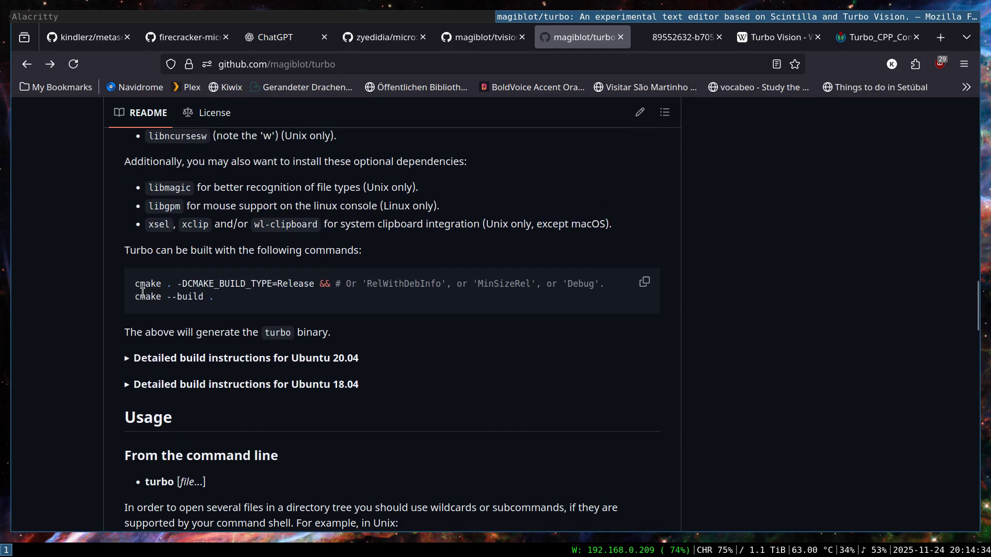
drag(309, 285, 139, 284)
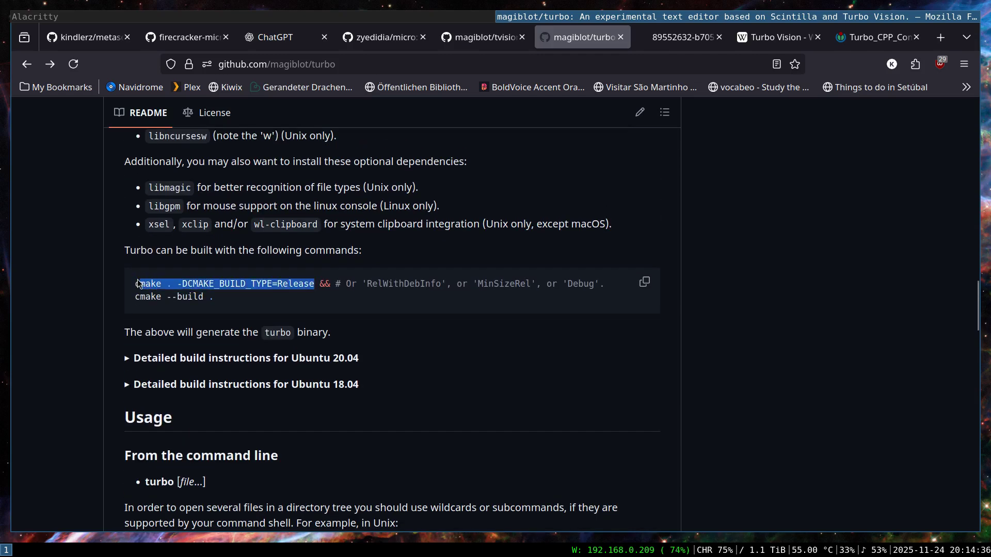
right_click(160, 293)
click(160, 295)
key(super+Left)
key(ctrl+shift+v)
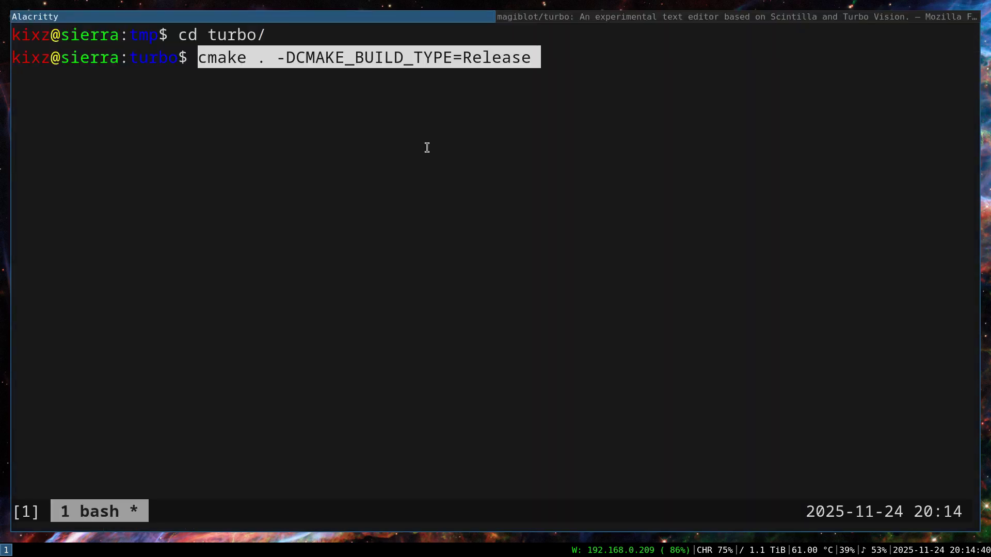
Step: Insert -DCMAKE_CXX_FLAGS="-I/usr/local/include" before -DCMAKE_BUILD_TYPE in the pasted cmake command and run it
key(Home)
key(Right)
key(Right)
key(Right)
key(Right)
key(Right)
key(Right)
key(Right)
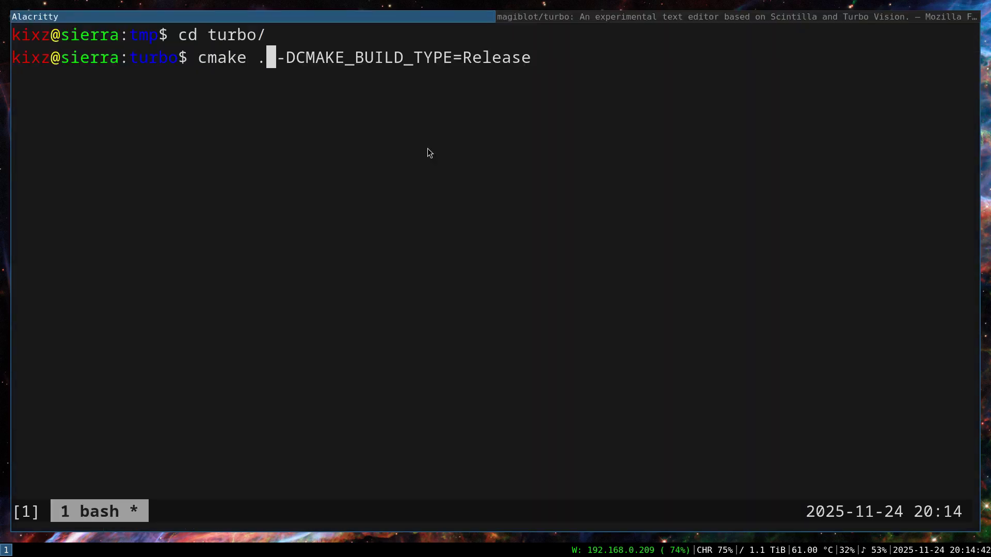
key(Right)
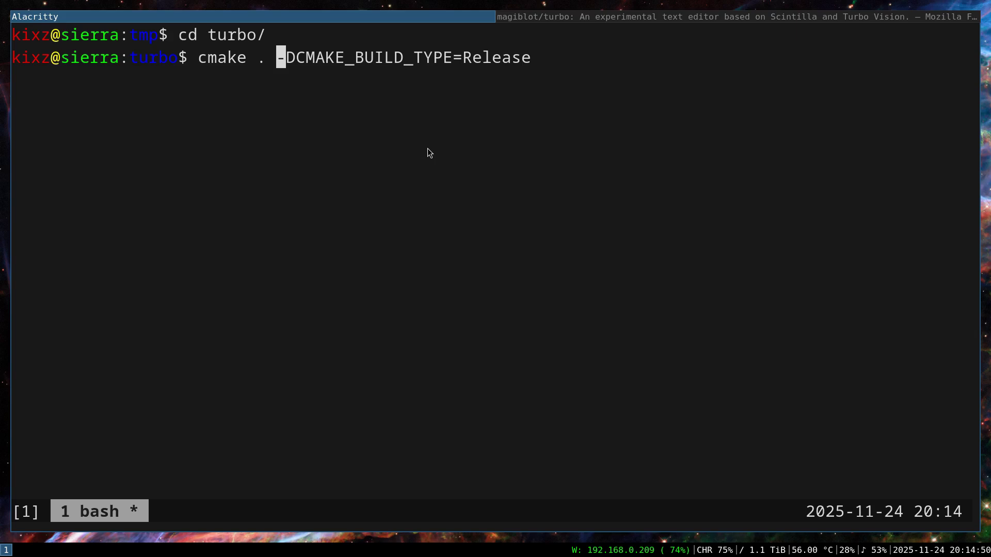
text(-)
key(Left)
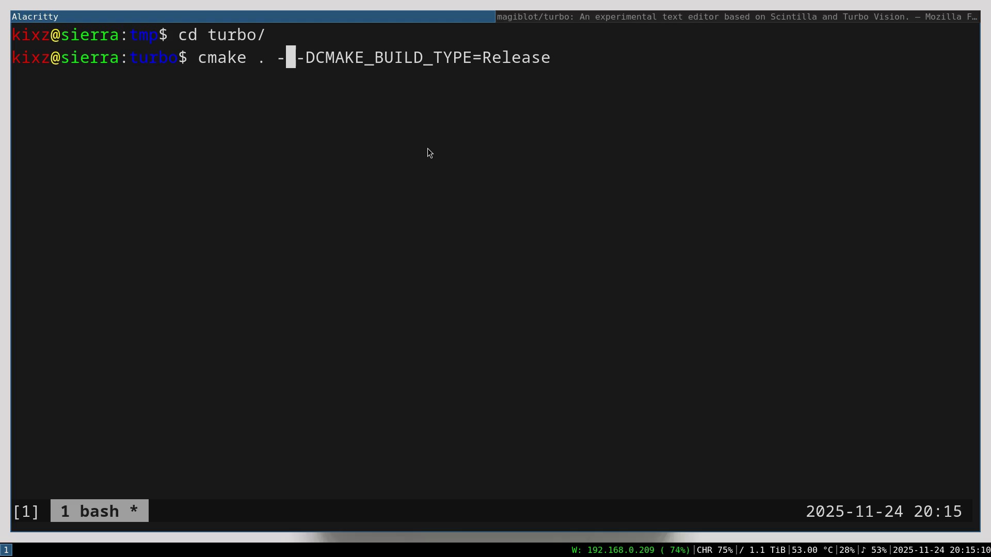
text(DC)
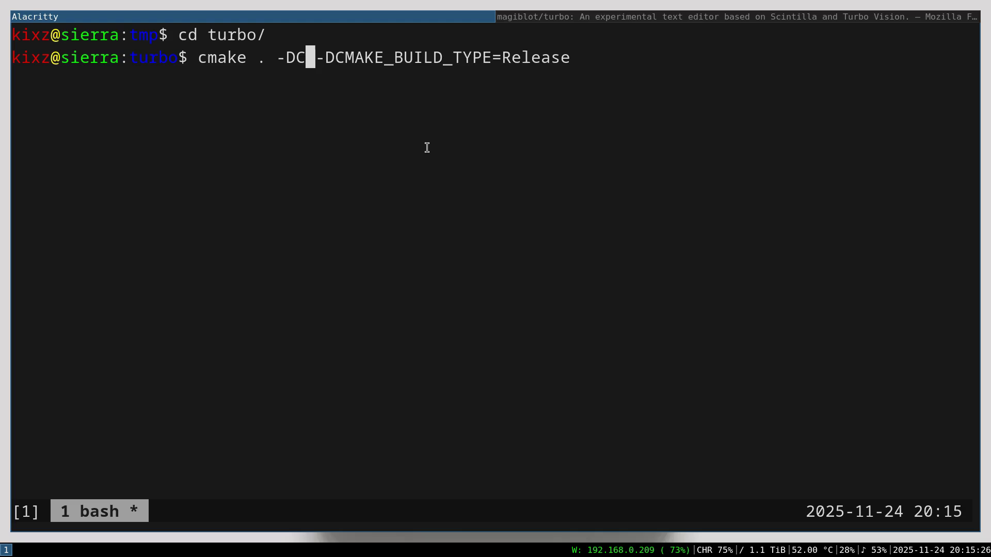
text(MAKE)
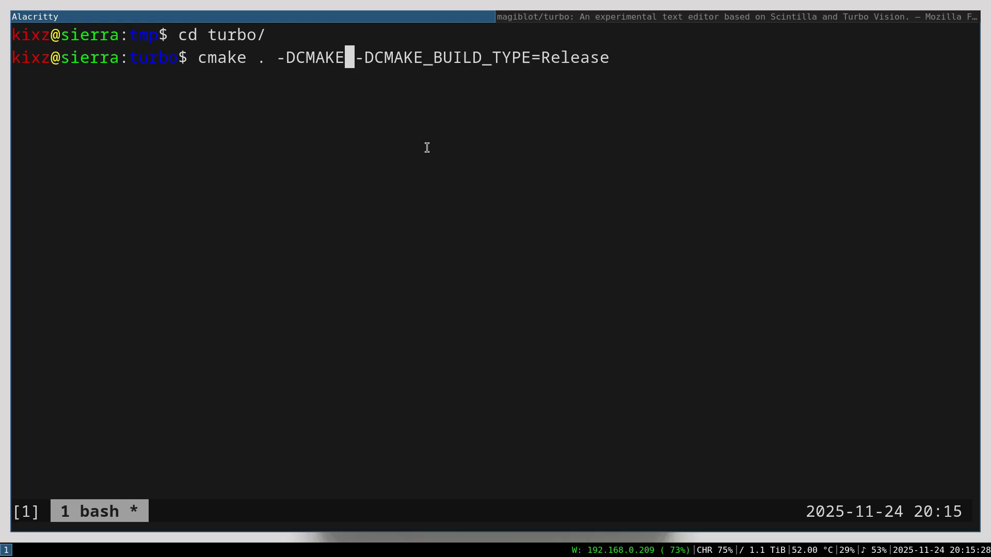
text(_CXX_)
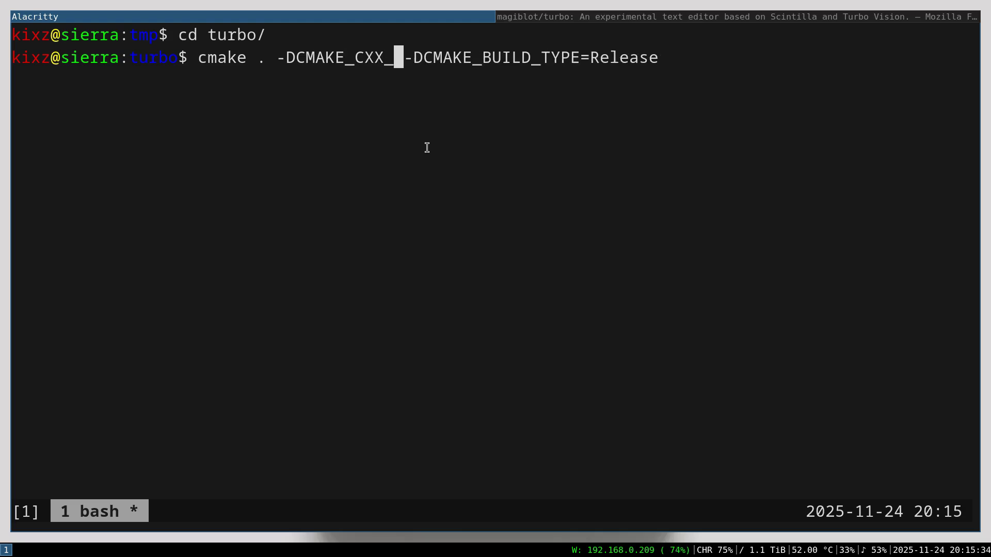
text(FLAGS=")
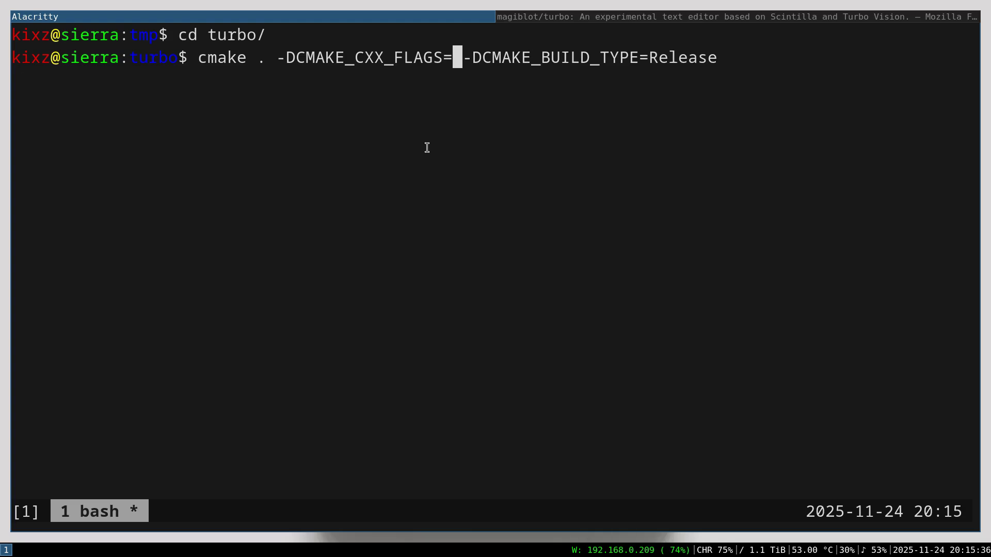
text(-I)
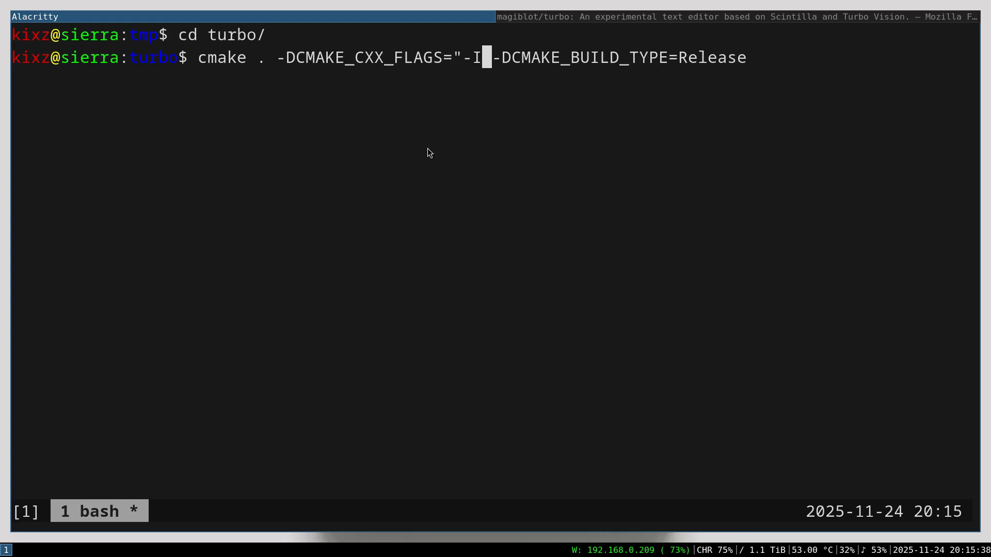
text(/usr/l)
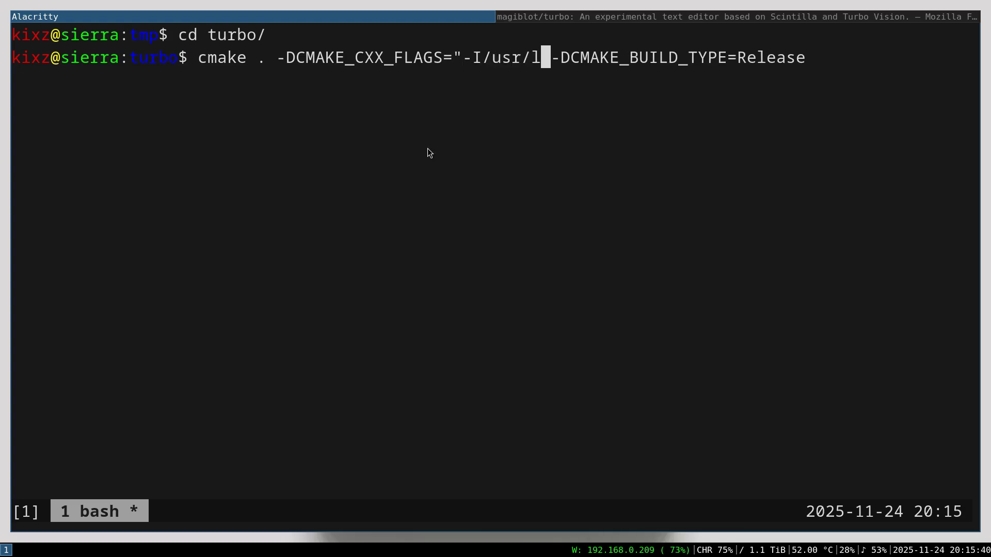
text(ocal/include)
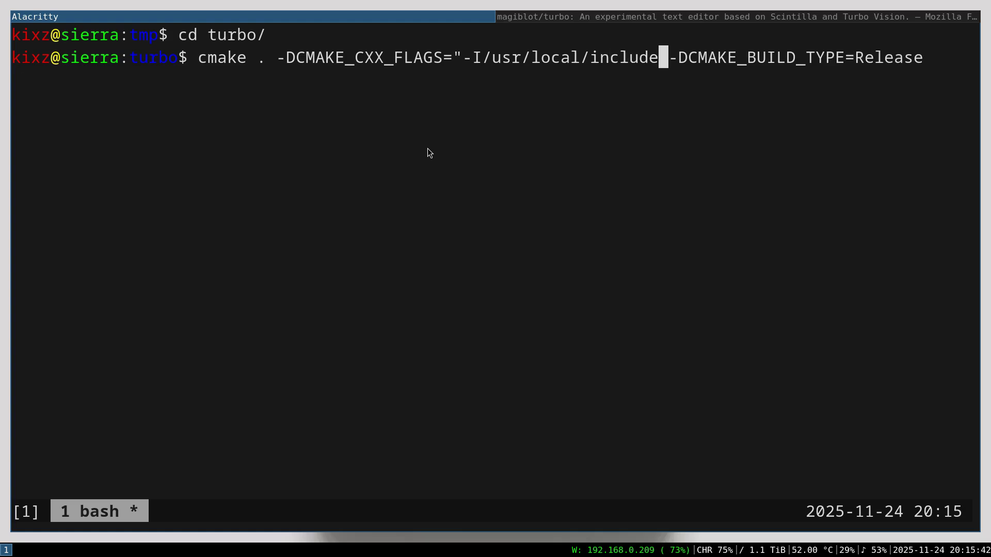
text(")
key(End)
key(Return)
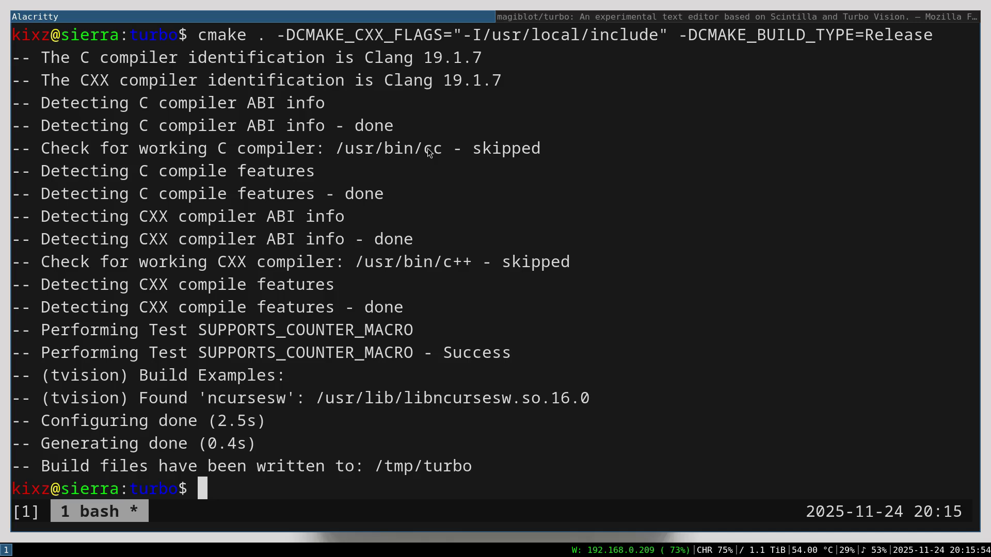
Step: Clear the terminal and build the project with "cmake --build ."
key(ctrl+l)
text(cmake --build .)
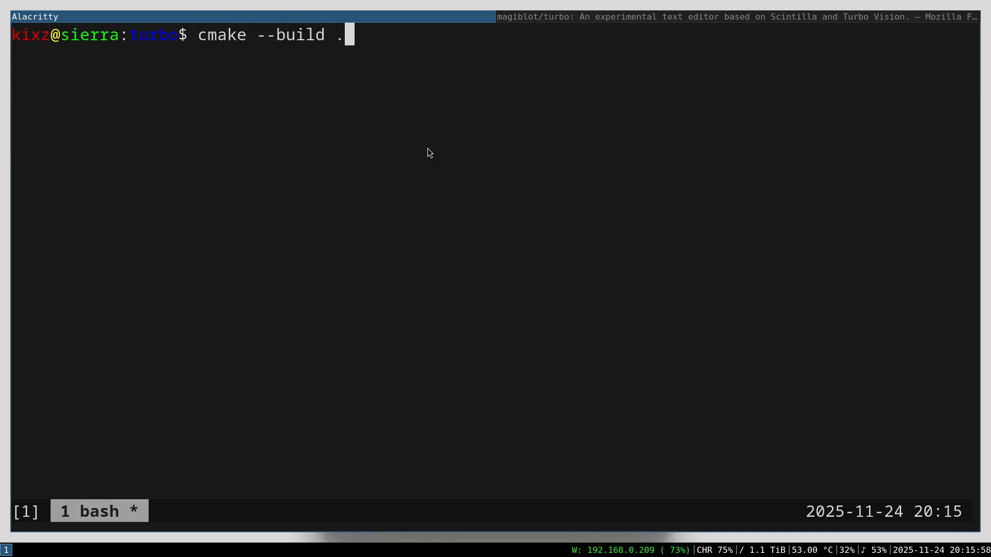
key(Return)
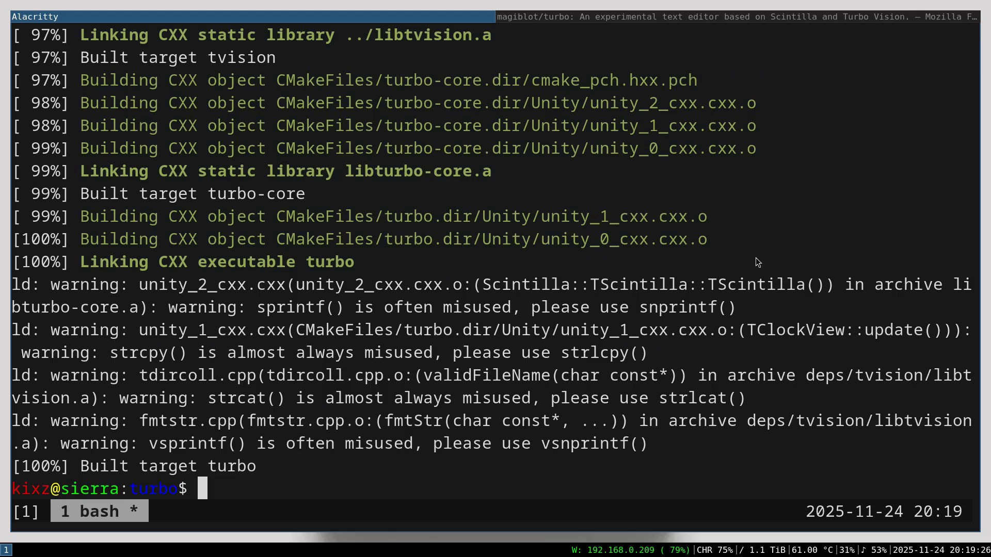
Step: Clear the build output and list the contents of the turbo directory with "ls"
key(ctrl+l)
text(ls)
key(Return)
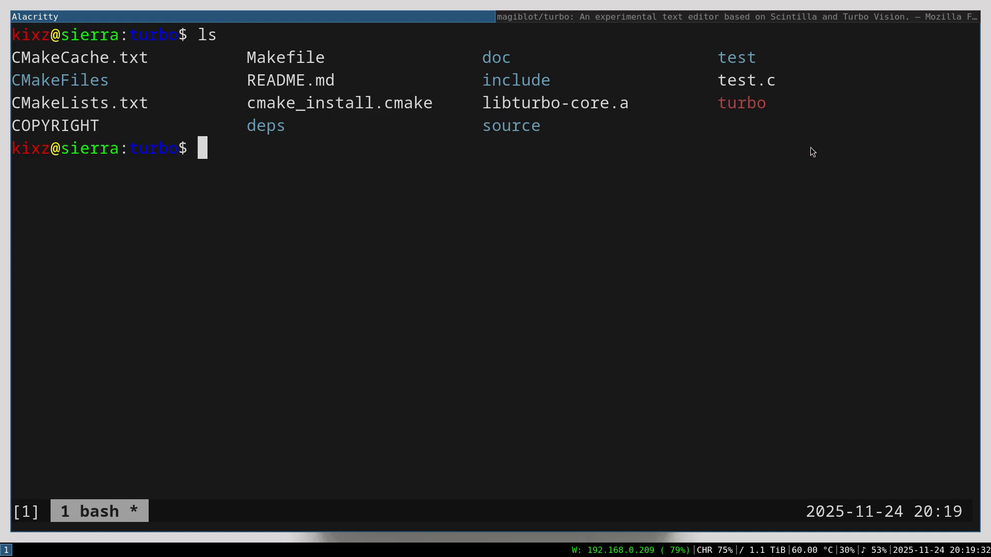
Step: Launch the built editor with "./turbo" and make the terminal window fullscreen
text(./tur)
key(Tab)
key(Return)
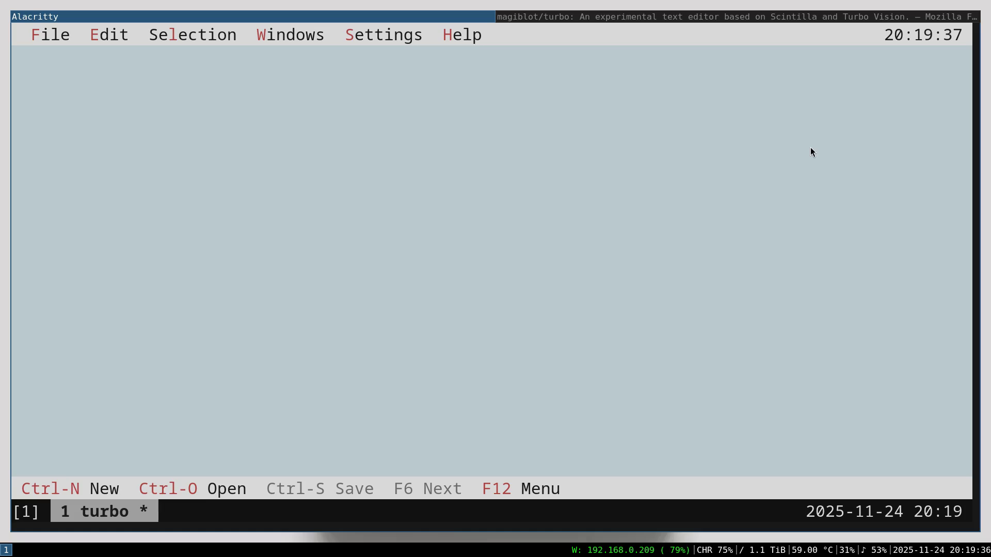
key(super+f)
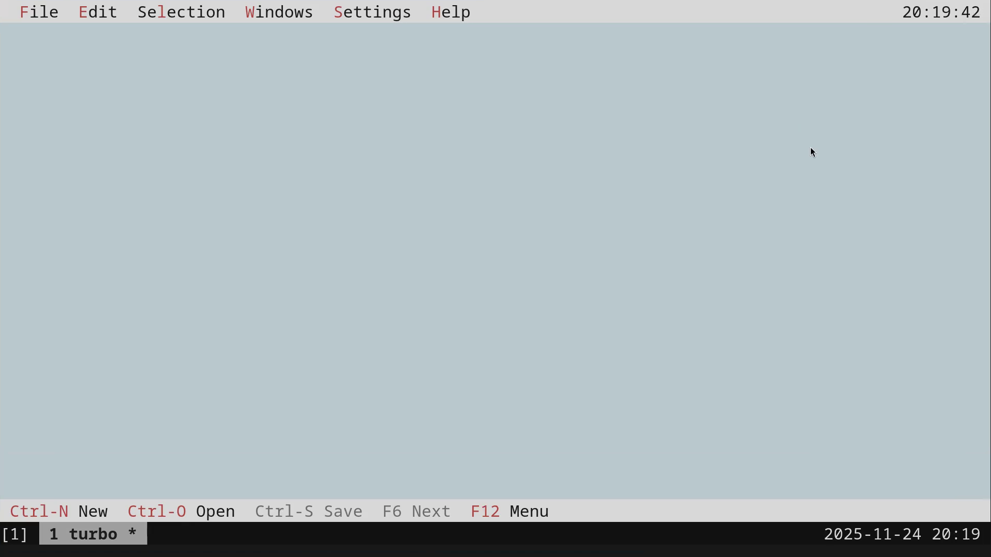
Step: Open the file test.c from the turbo directory in the editor
key(alt+f)
key(Down)
key(Return)
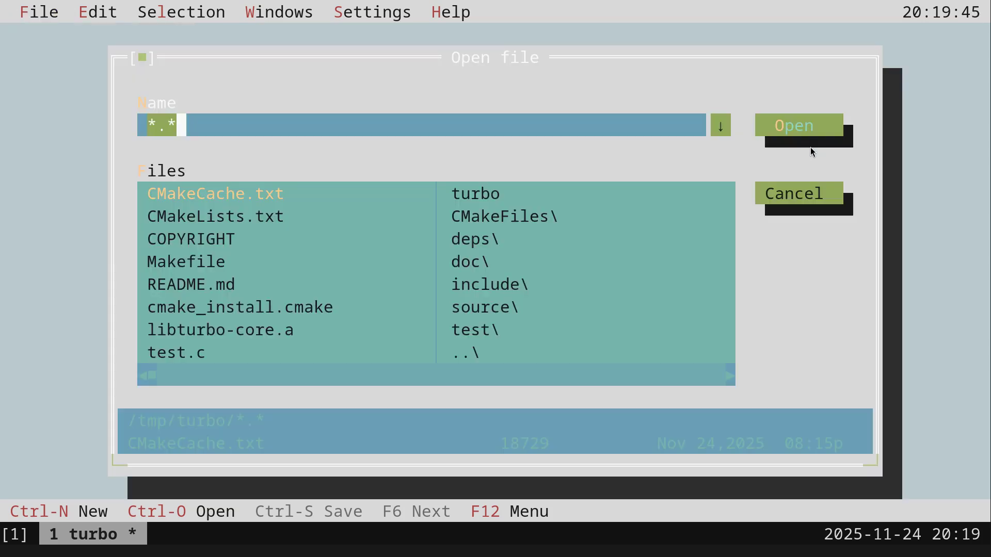
key(Tab)
key(Down)
key(Down)
key(Down)
key(Down)
key(Down)
key(Down)
key(Down)
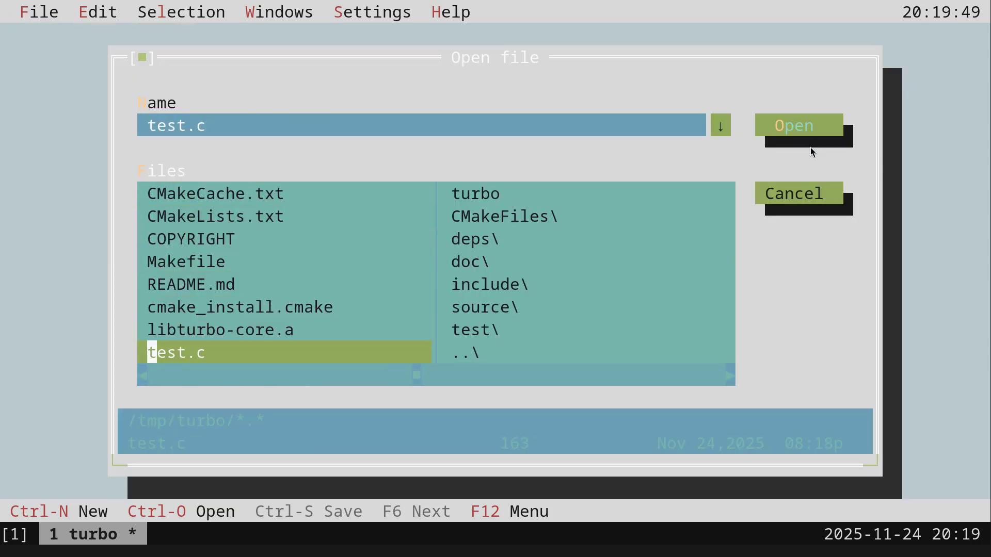
key(Return)
Step: Examine the code in test.c down to its last line and return to the printf line
key(Down)
key(Down)
key(Down)
key(Down)
key(Down)
key(Down)
key(Down)
key(Down)
key(Down)
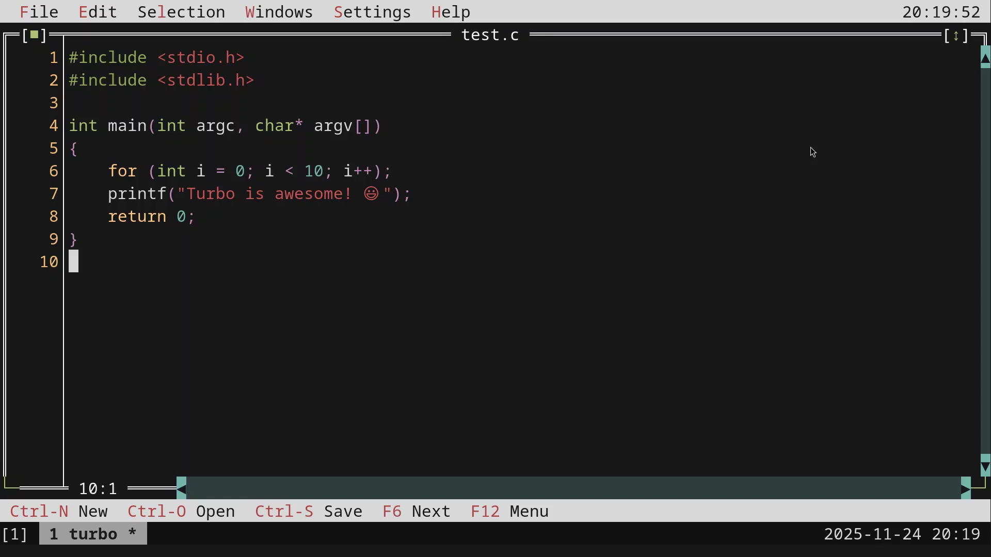
key(Up)
key(Up)
key(Up)
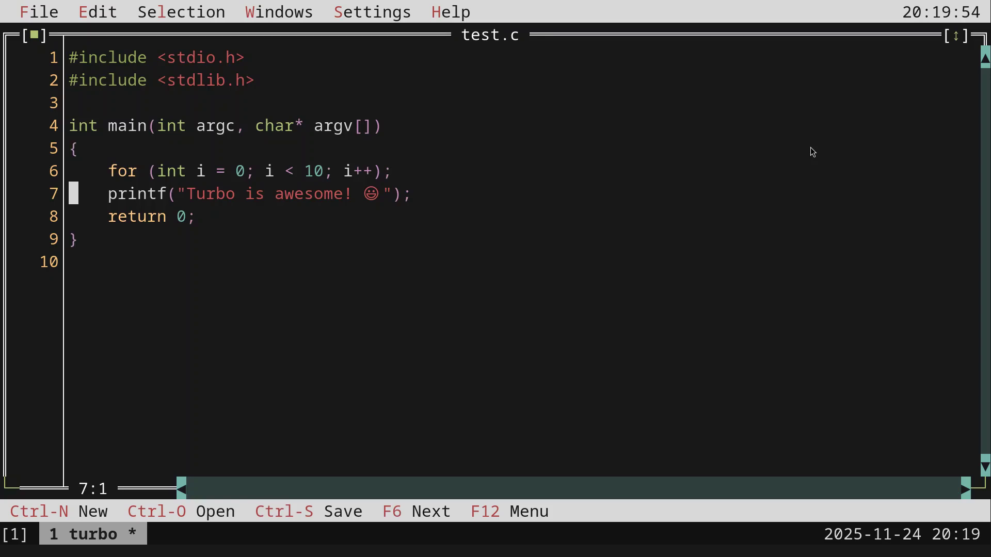
Step: Create four blank documents and switch back to test.c through the list of open windows
key(ctrl+n)
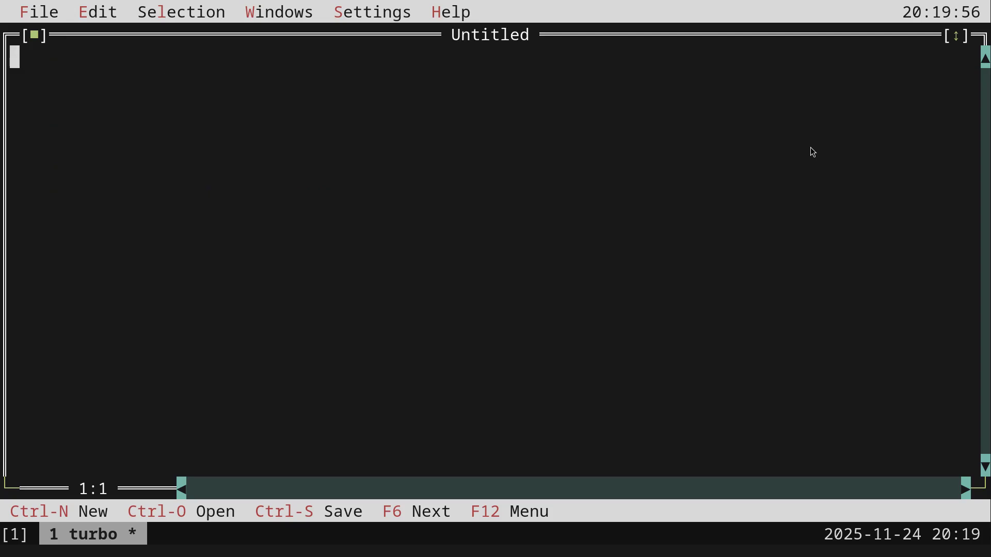
key(ctrl+n)
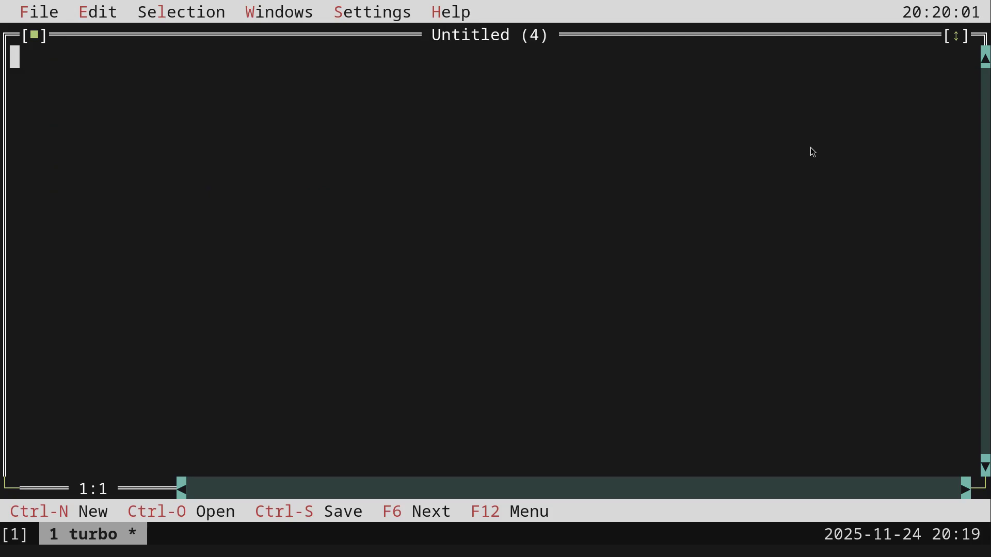
key(ctrl+w)
key(Up)
key(Down)
key(Down)
key(Down)
key(Down)
key(Up)
key(Up)
key(Up)
key(Up)
key(Down)
key(Down)
key(Down)
key(Down)
key(Return)
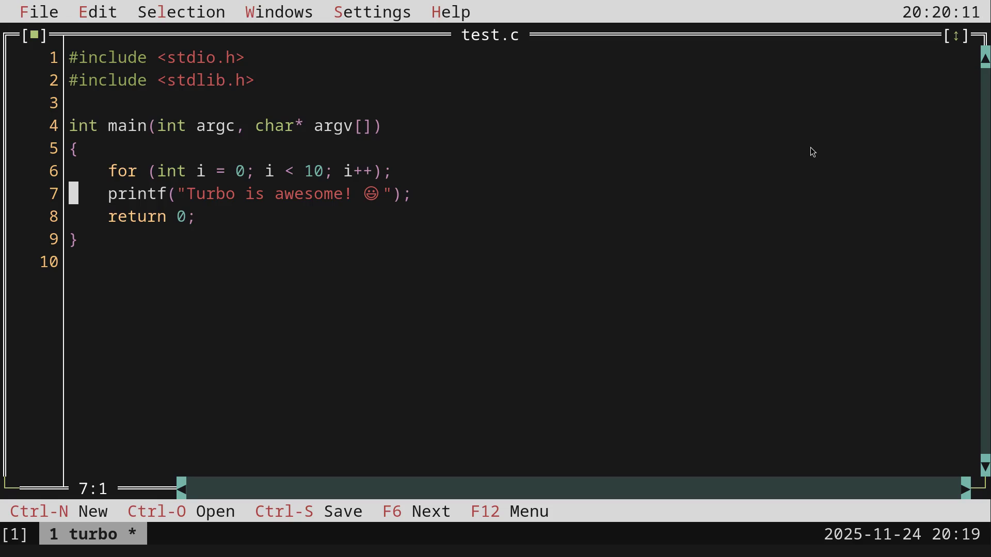
Step: Exit the Turbo editor and list the directory's files with sizes and dates using "ls -shlrt"
key(alt+f)
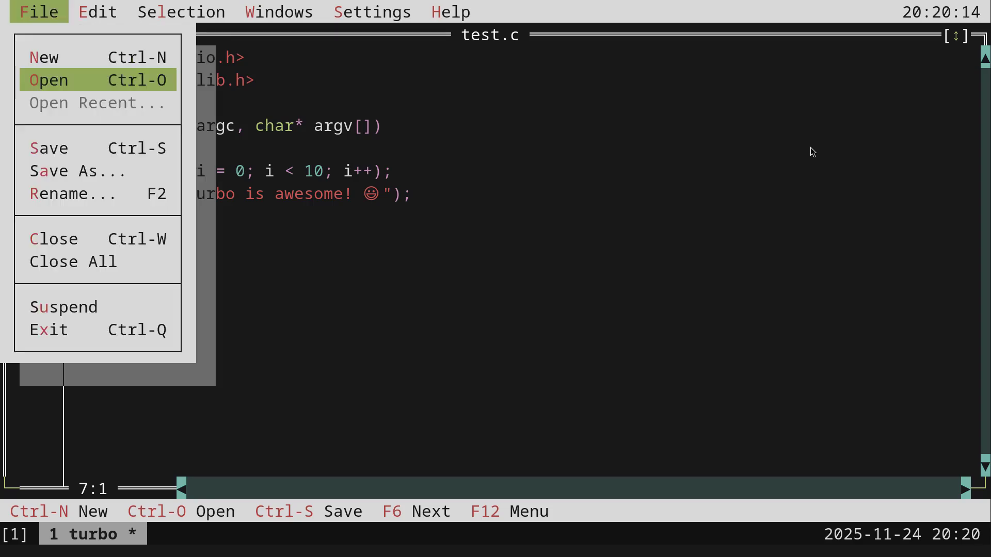
key(Up)
key(Return)
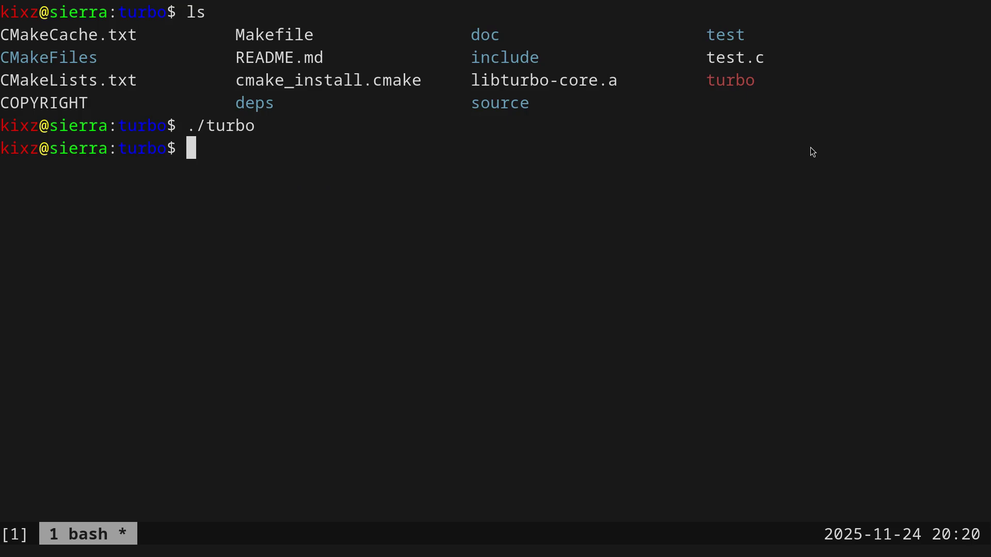
text(ls -shlrt)
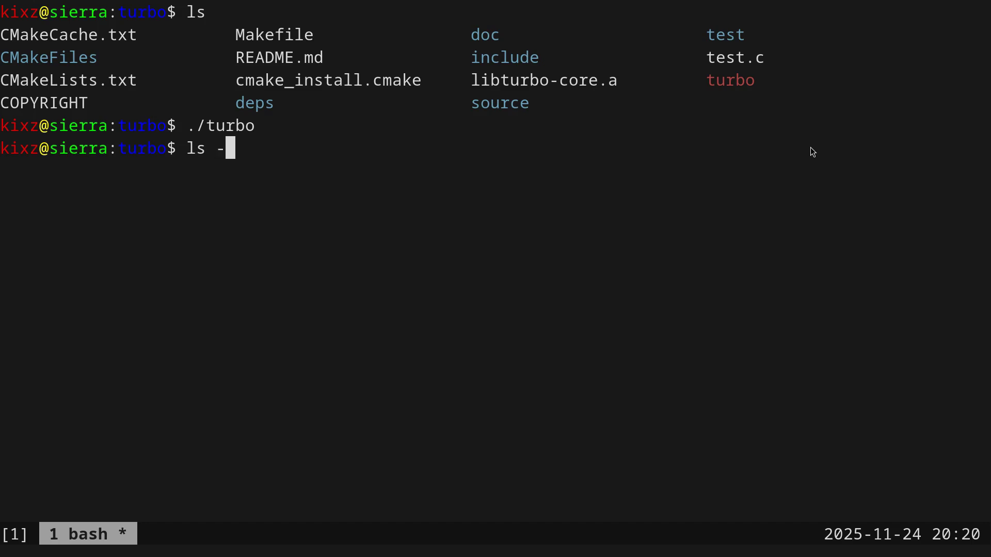
key(Return)
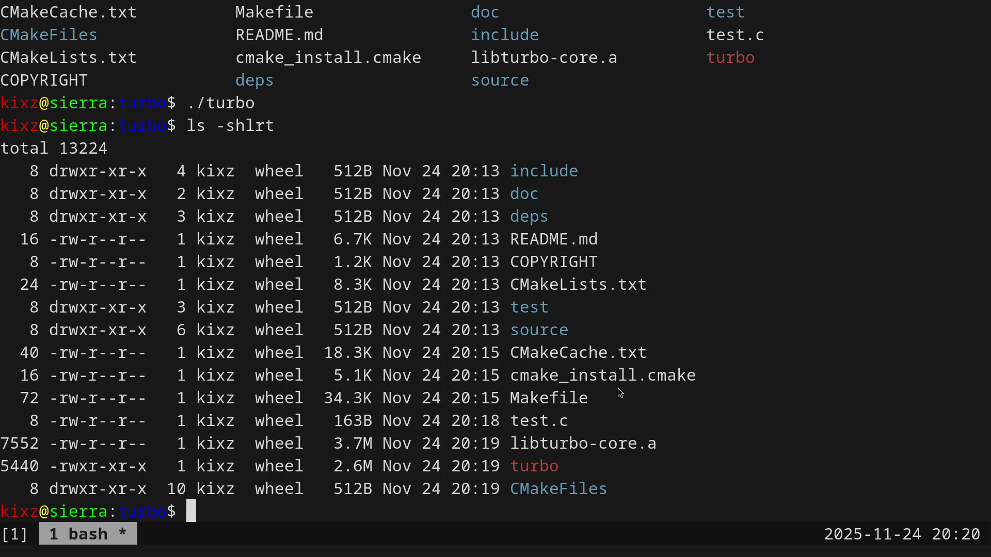
Step: Clear the terminal and copy the turbo binary to ~/.local/bin/
key(ctrl+l)
text(cp turbo )
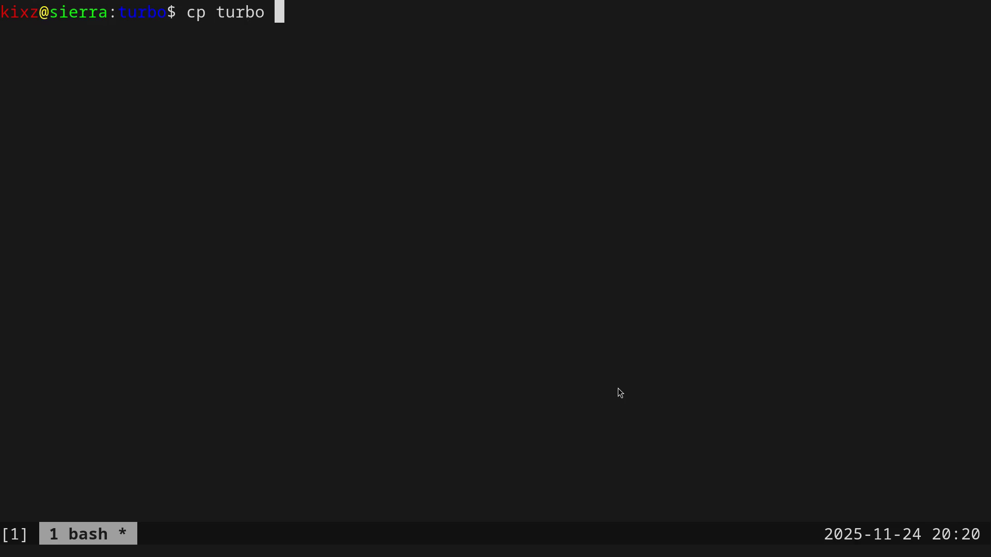
text(~/.lo)
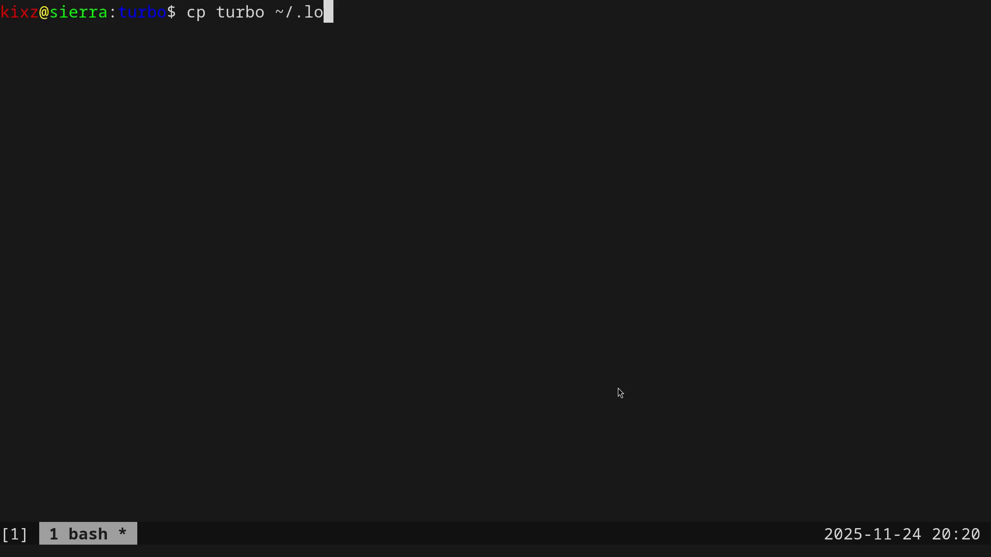
text(cal/bin/)
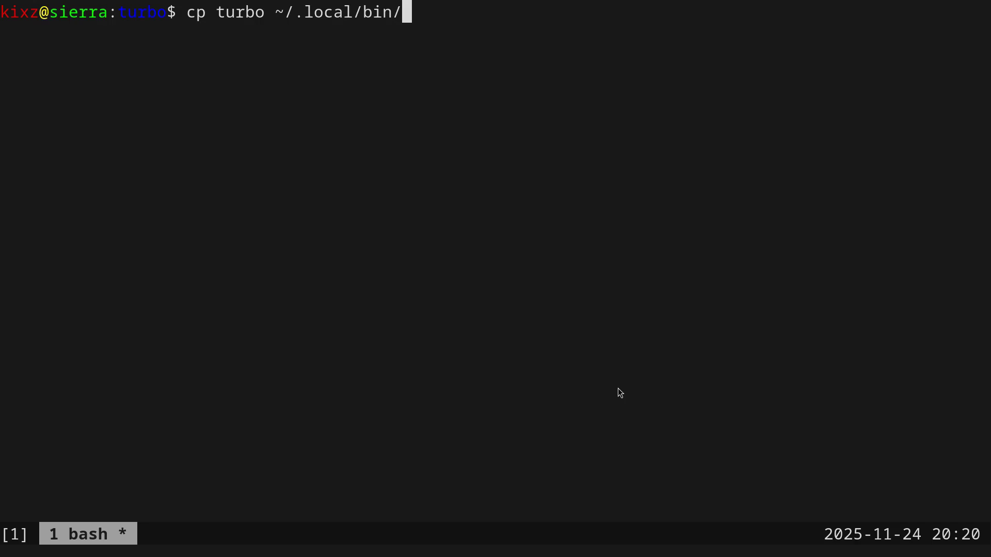
key(Return)
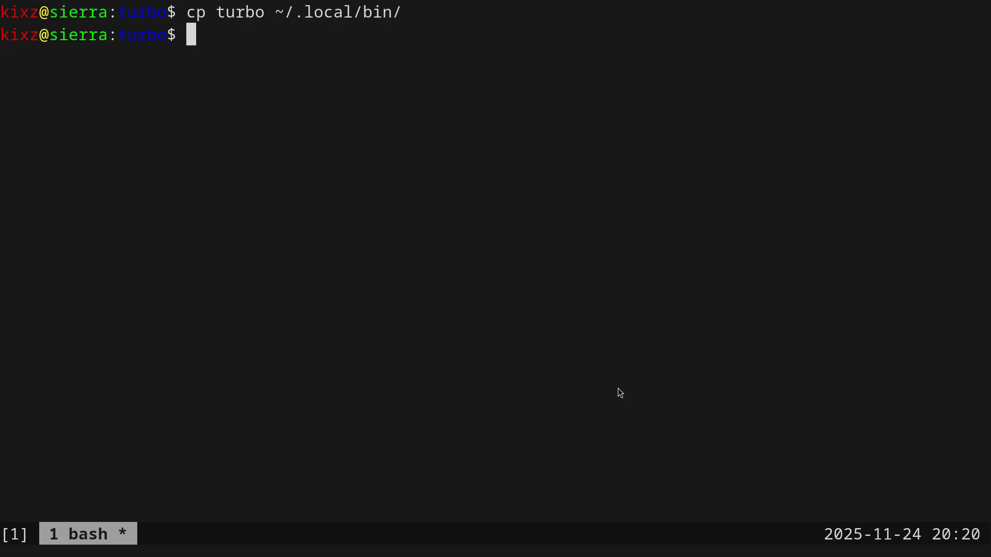
Step: Open a second terminal multiplexer window and launch the installed editor from the home directory with "turbo"
text(c)
key(ctrl+b)
key(c)
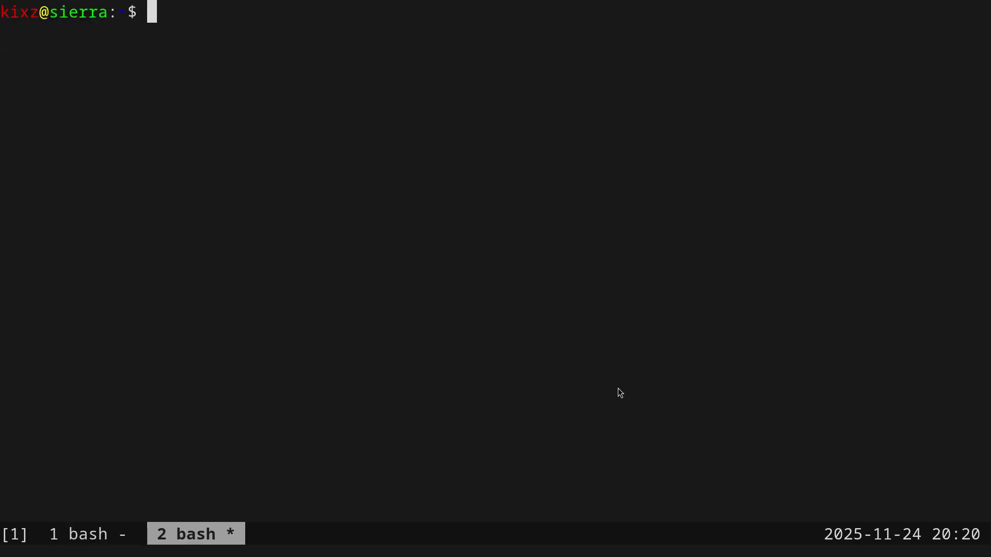
key(Return)
key(Return)
key(Return)
text(turbo)
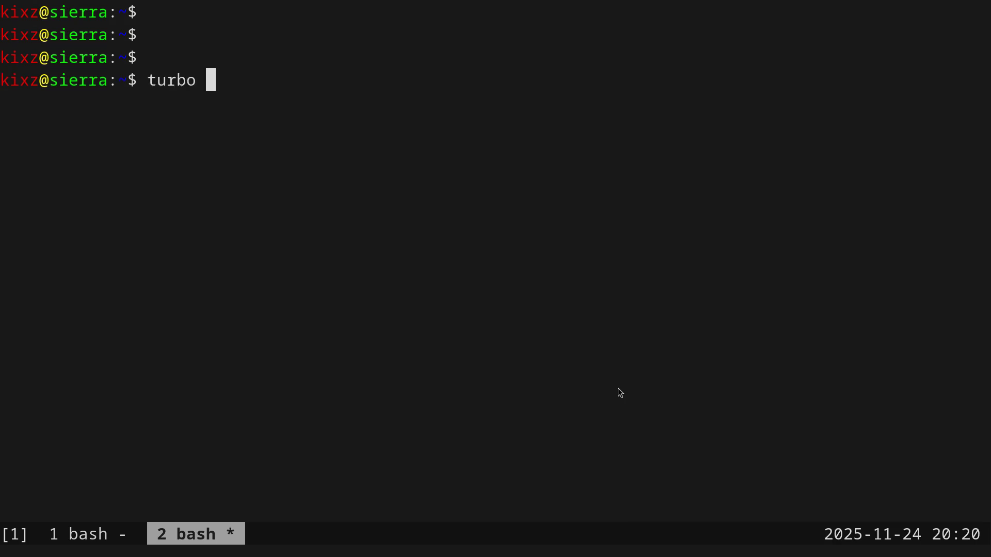
key(Return)
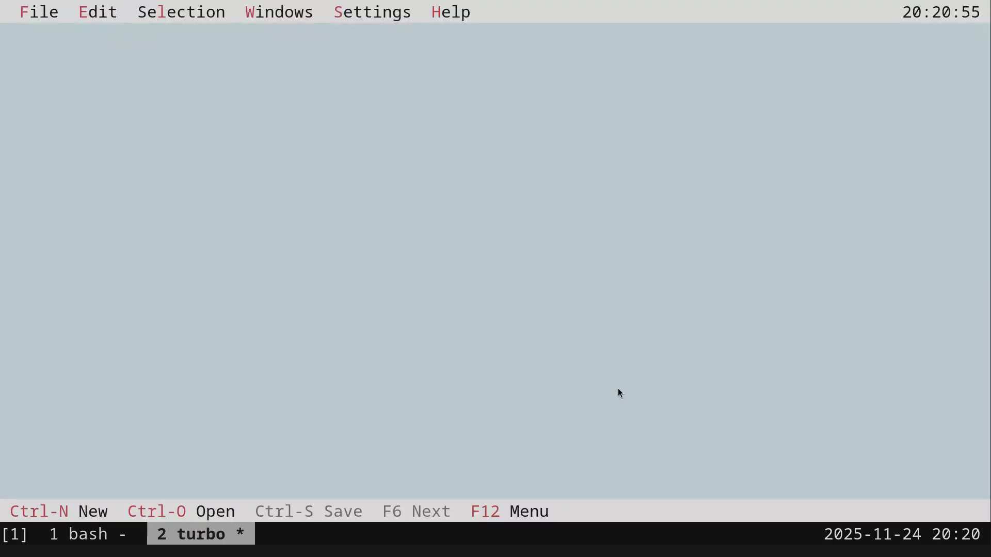